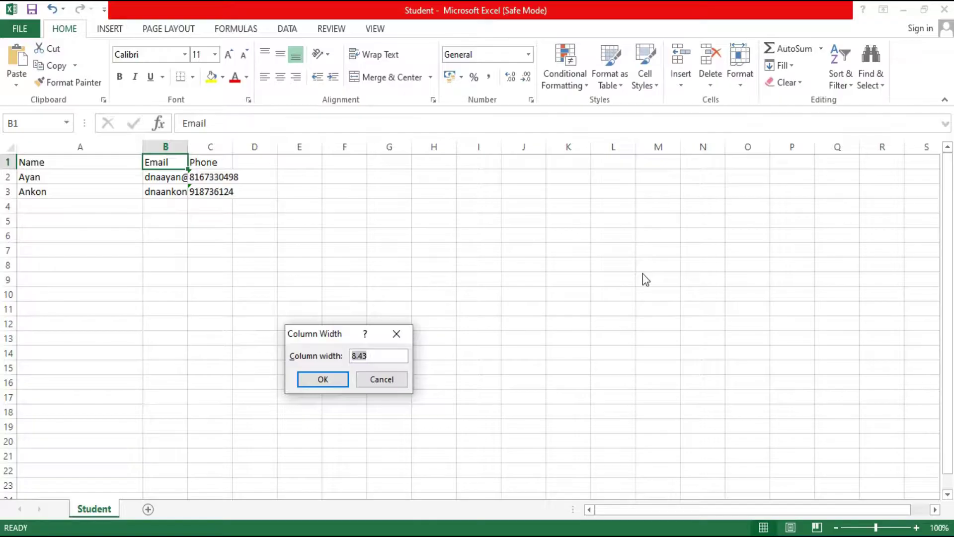
- Apply the new Email column width, then set the Phone column C width to 25
{"action": "left_click", "coordinate": [320, 380]}
{"action": "left_click", "coordinate": [279, 165]}
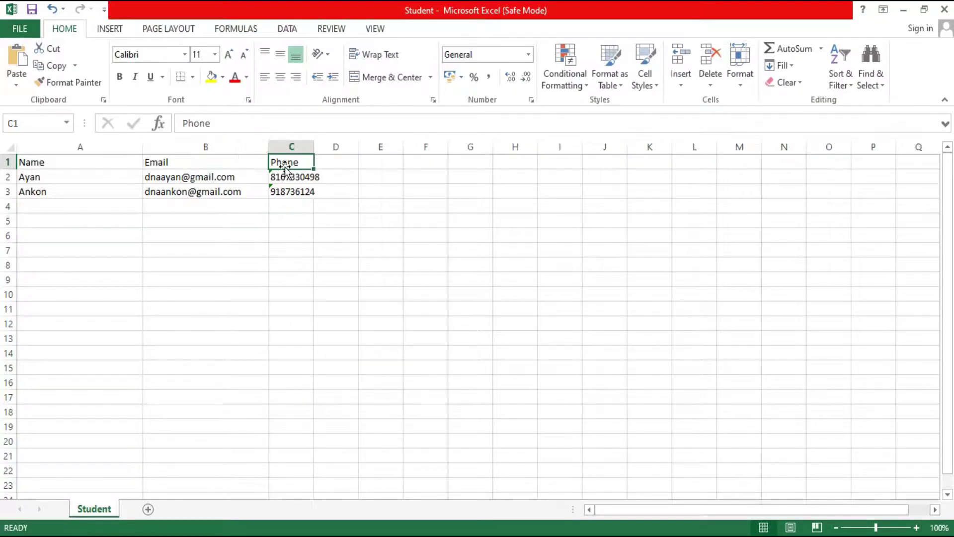
{"action": "left_click", "coordinate": [746, 88]}
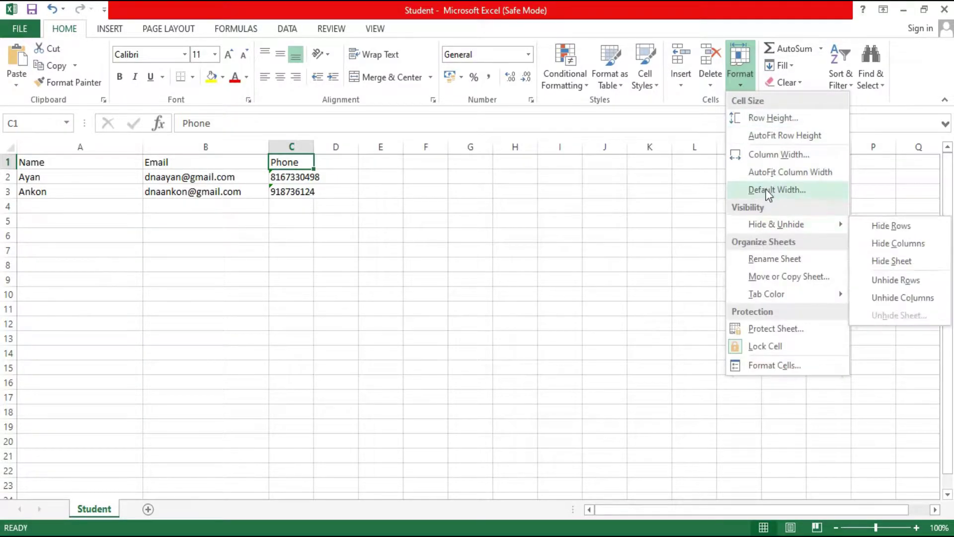
{"action": "left_click", "coordinate": [785, 154]}
{"action": "key", "text": "BackSpace"}
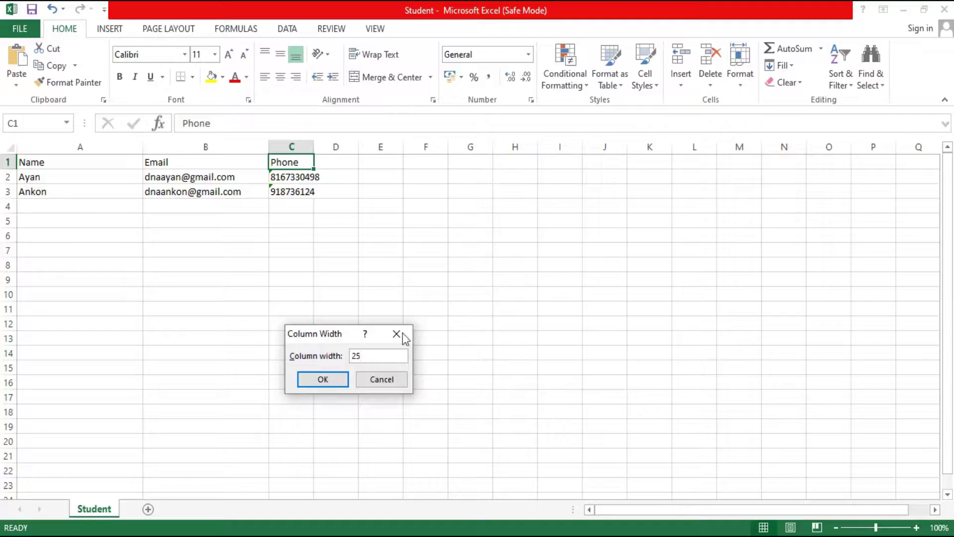
{"action": "left_click", "coordinate": [316, 381]}
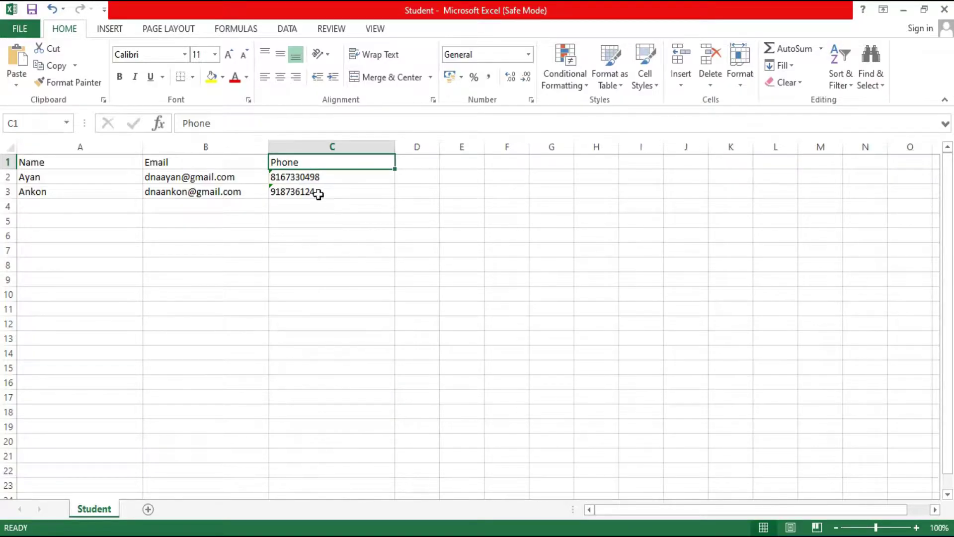
- Format cell C2's phone number with the Text number category
{"action": "left_click", "coordinate": [307, 178]}
{"action": "right_click", "coordinate": [307, 178]}
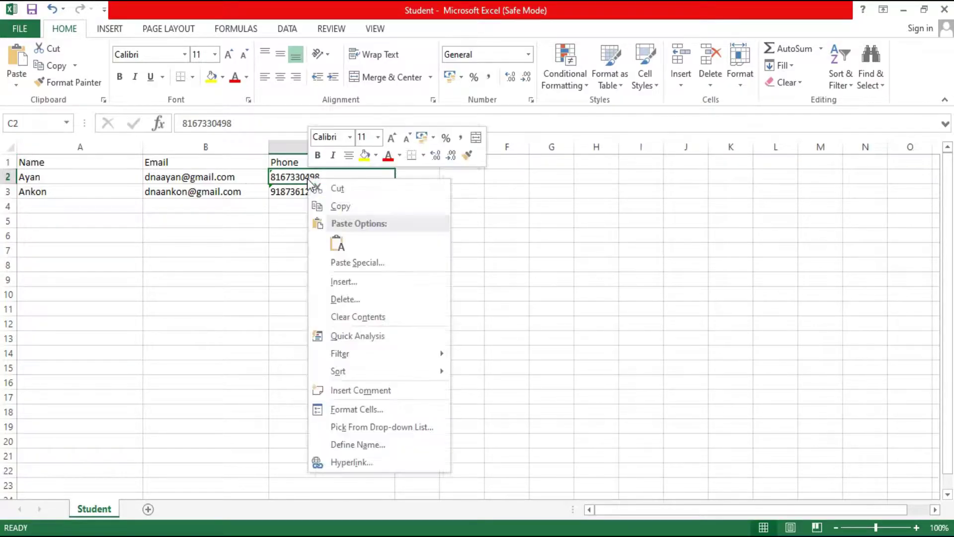
{"action": "left_click", "coordinate": [342, 416]}
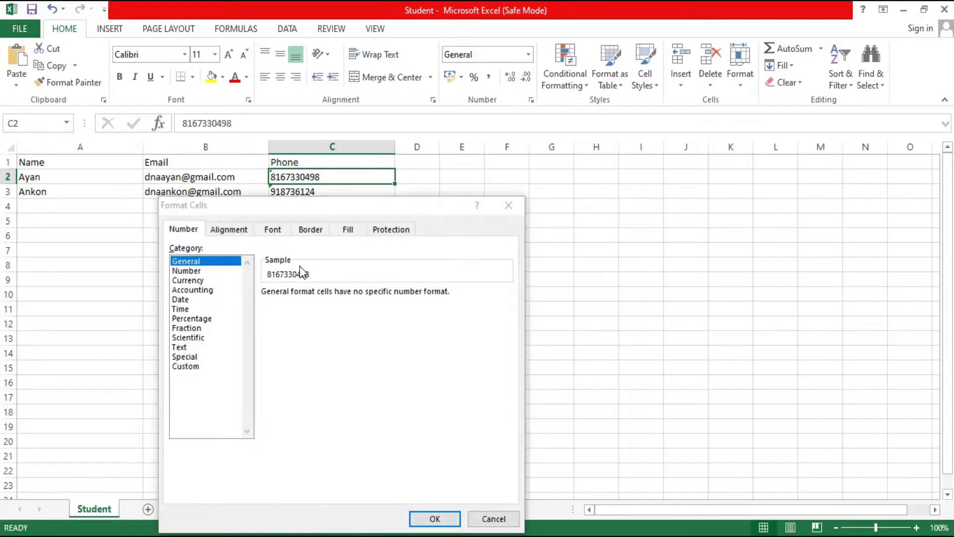
{"action": "left_click", "coordinate": [180, 346]}
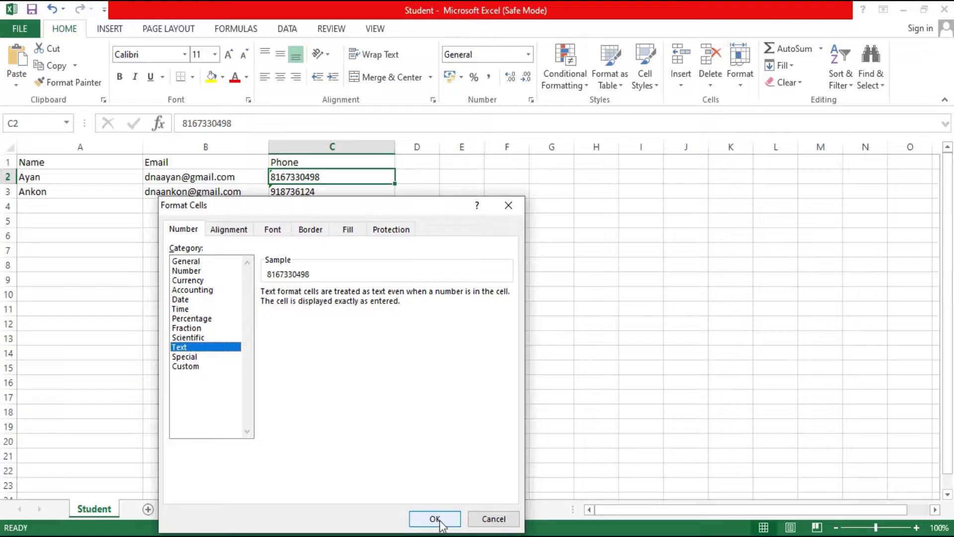
{"action": "left_click", "coordinate": [434, 518]}
{"action": "left_click", "coordinate": [296, 195]}
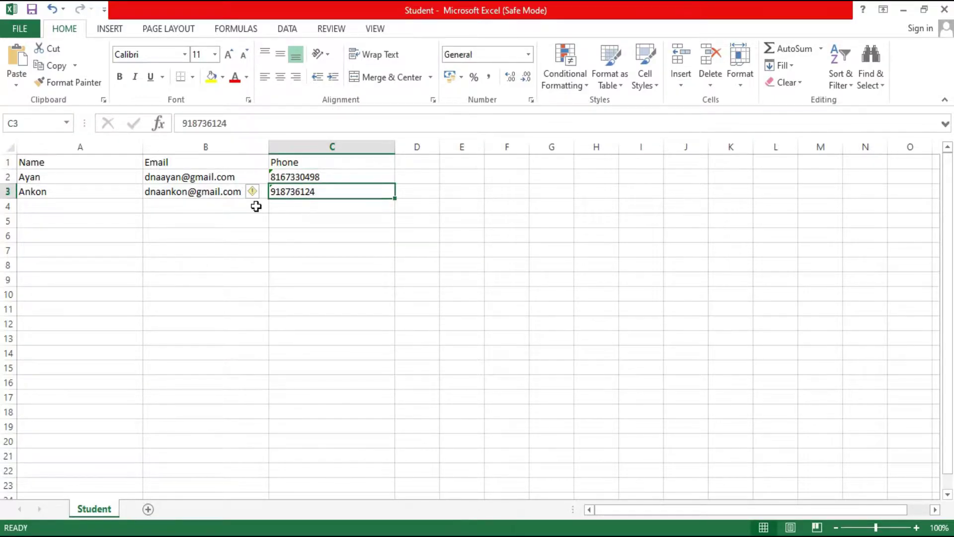
- Enter the third student's name in A4, e-mail in B4, and phone number in C4
{"action": "left_click", "coordinate": [45, 203]}
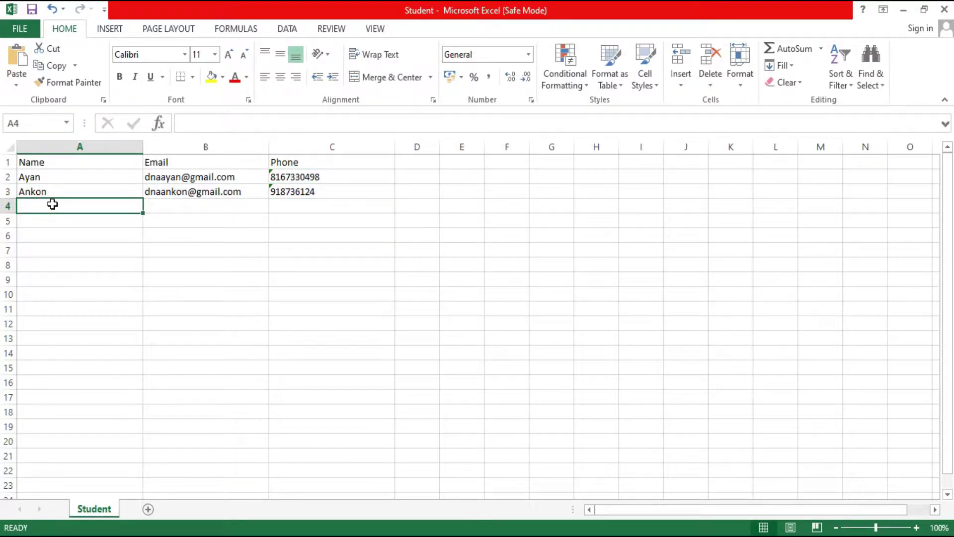
{"action": "type", "text": "Susmita"}
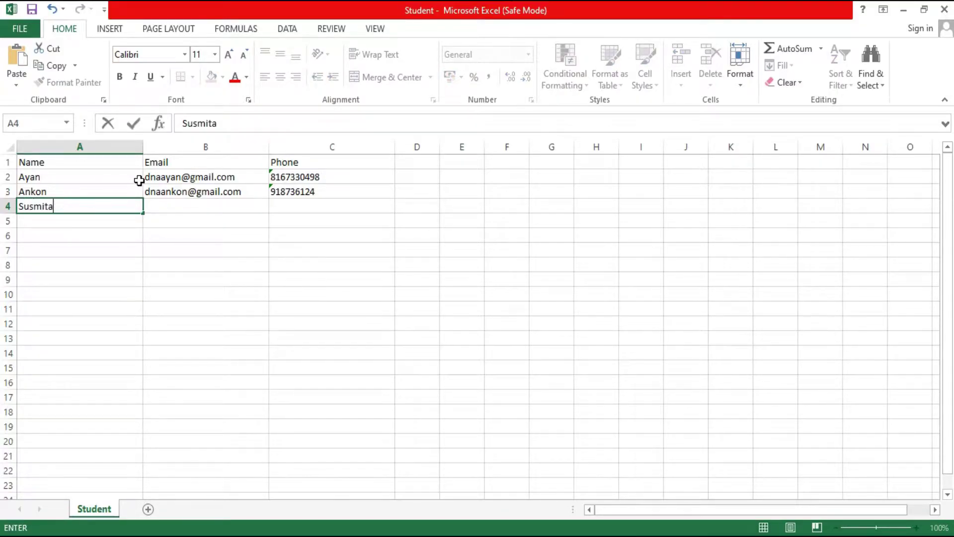
{"action": "left_click", "coordinate": [180, 204]}
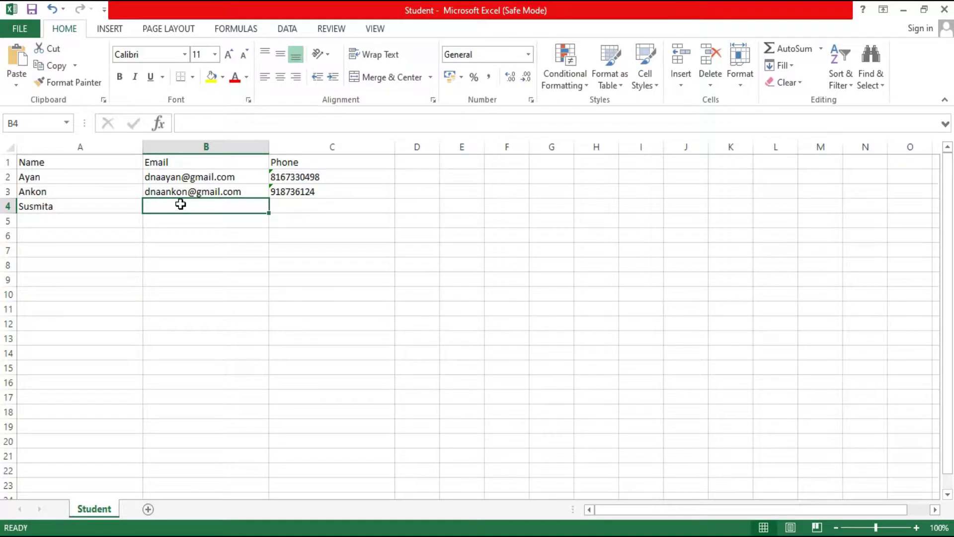
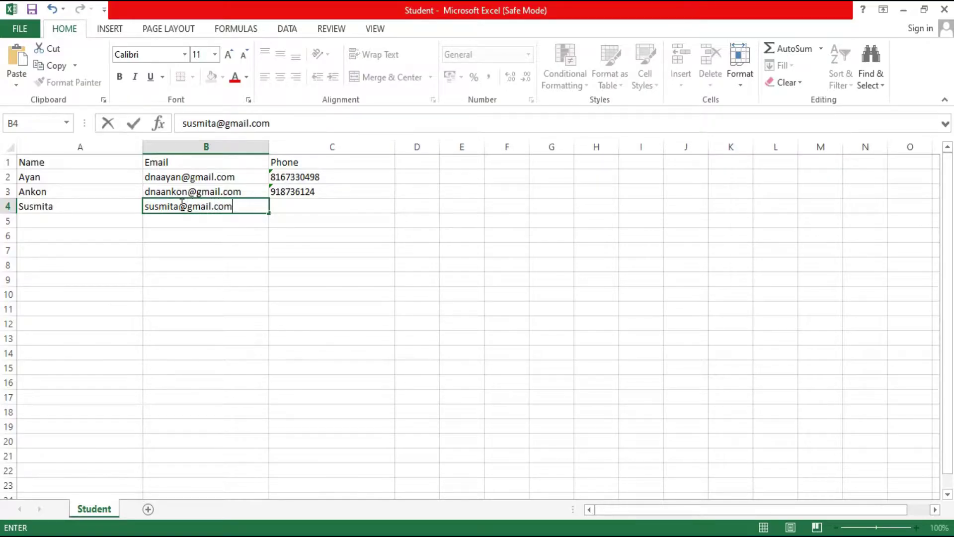
{"action": "left_click", "coordinate": [295, 206]}
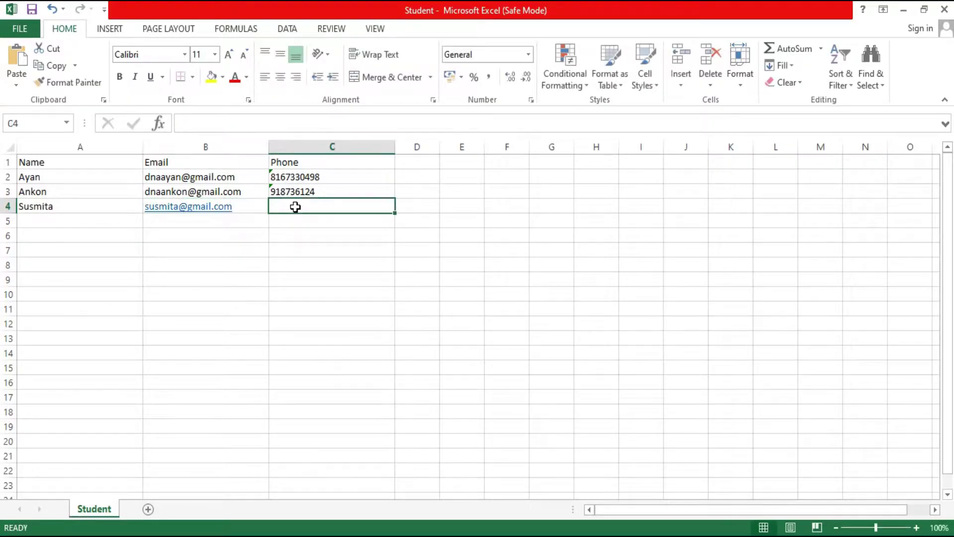
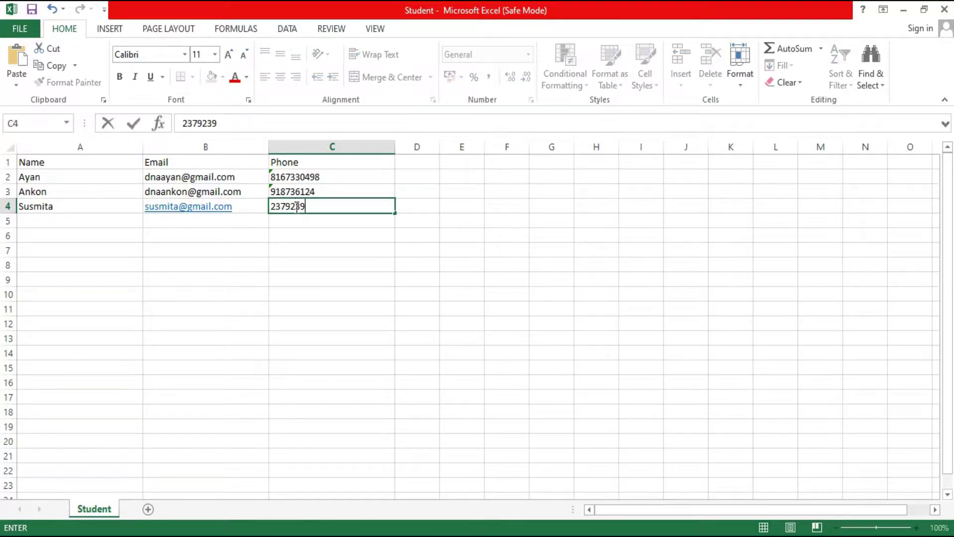
- Commit the phone number in C4 after backing out of an early Format Cells attempt
{"action": "right_click", "coordinate": [307, 206]}
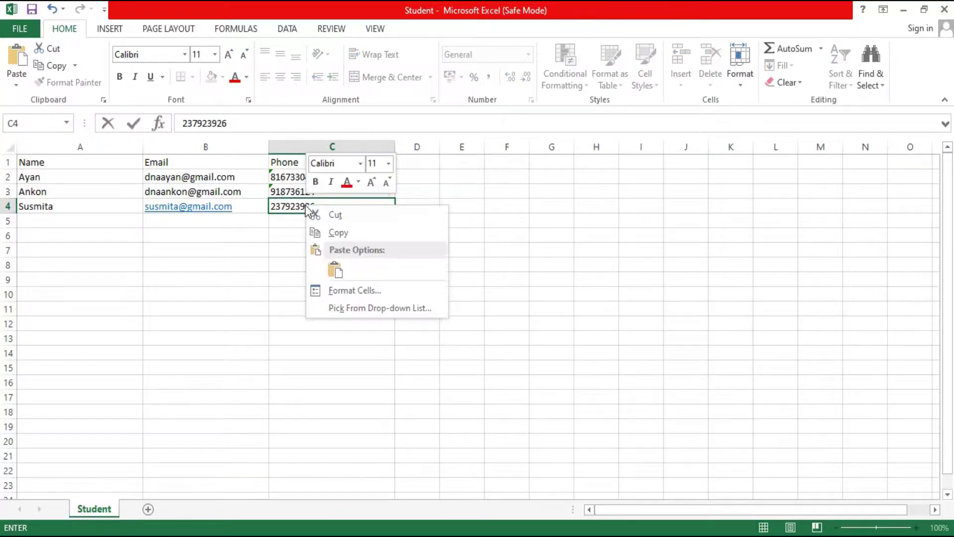
{"action": "left_click", "coordinate": [329, 290]}
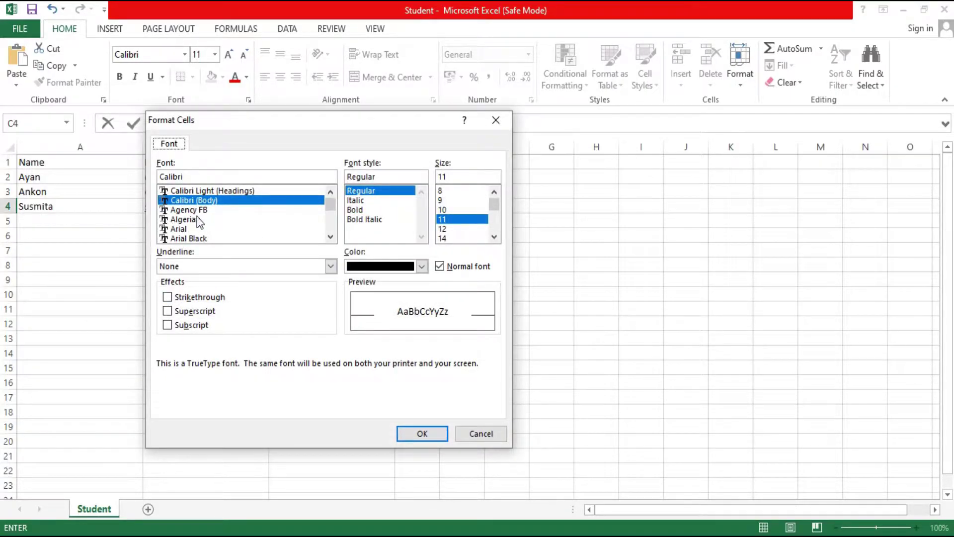
{"action": "scroll", "coordinate": [201, 224], "scroll_direction": "down", "scroll_amount": 2}
{"action": "left_click", "coordinate": [496, 120]}
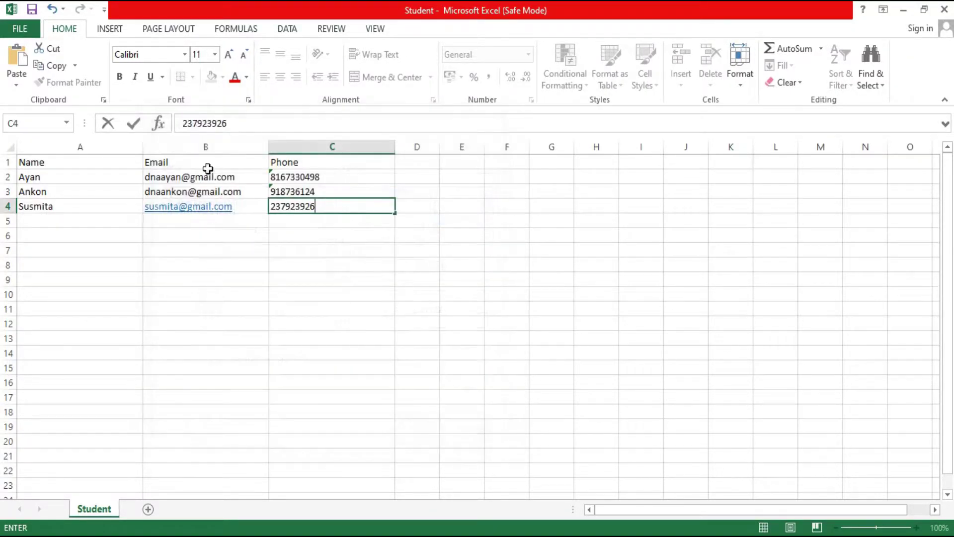
{"action": "right_click", "coordinate": [276, 209]}
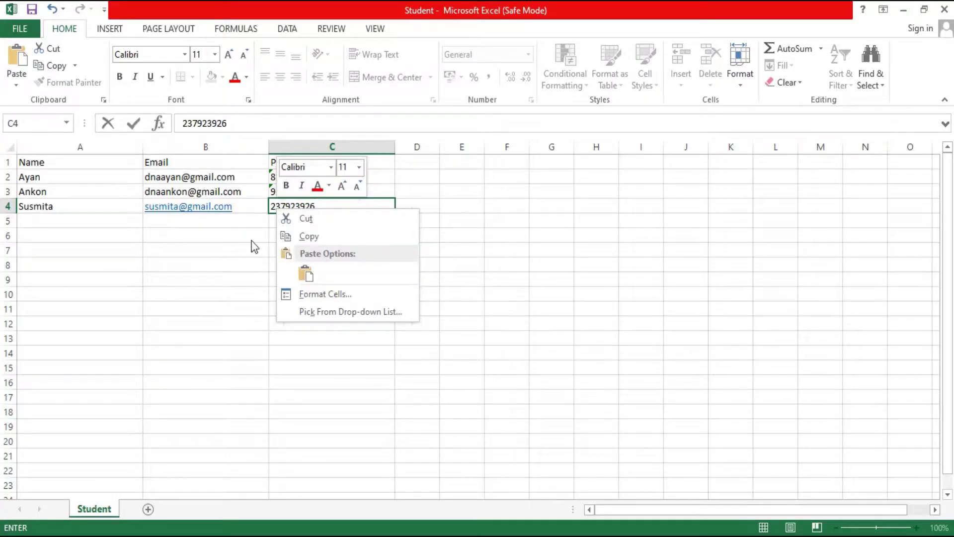
{"action": "key", "text": "Escape"}
{"action": "left_click", "coordinate": [64, 219]}
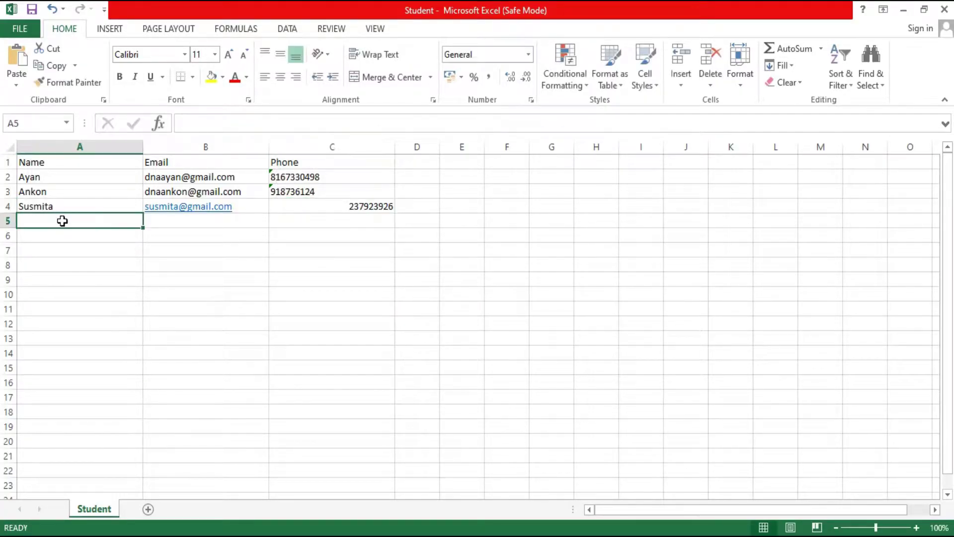
- Format C4 as Text and start typing the next student's name in A5
{"action": "right_click", "coordinate": [365, 210]}
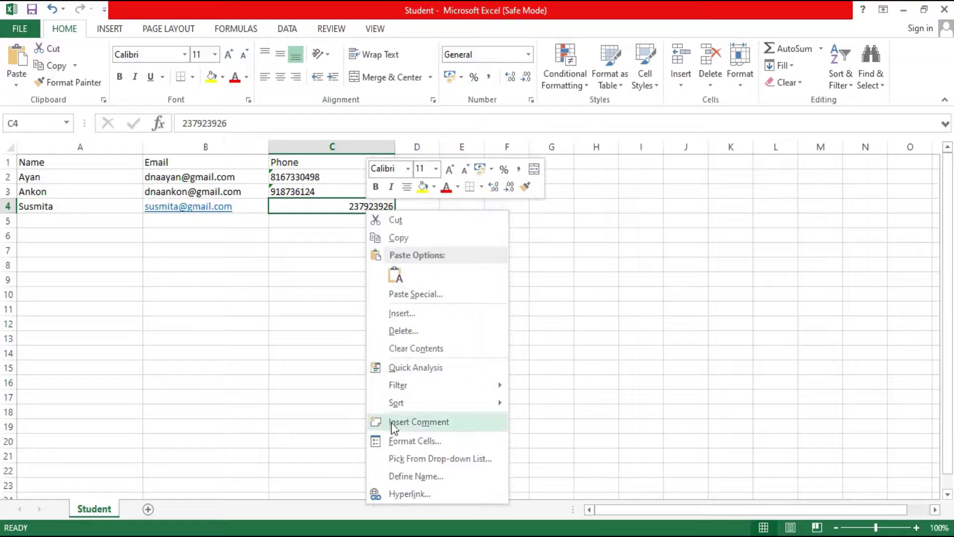
{"action": "left_click", "coordinate": [390, 438]}
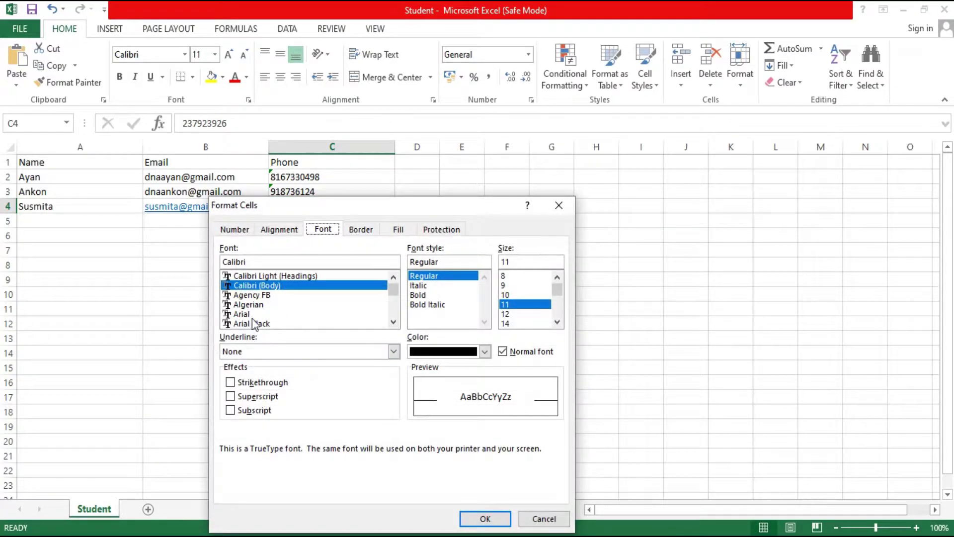
{"action": "scroll", "coordinate": [255, 288], "scroll_direction": "down", "scroll_amount": 4}
{"action": "left_click", "coordinate": [278, 229]}
{"action": "left_click", "coordinate": [234, 229]}
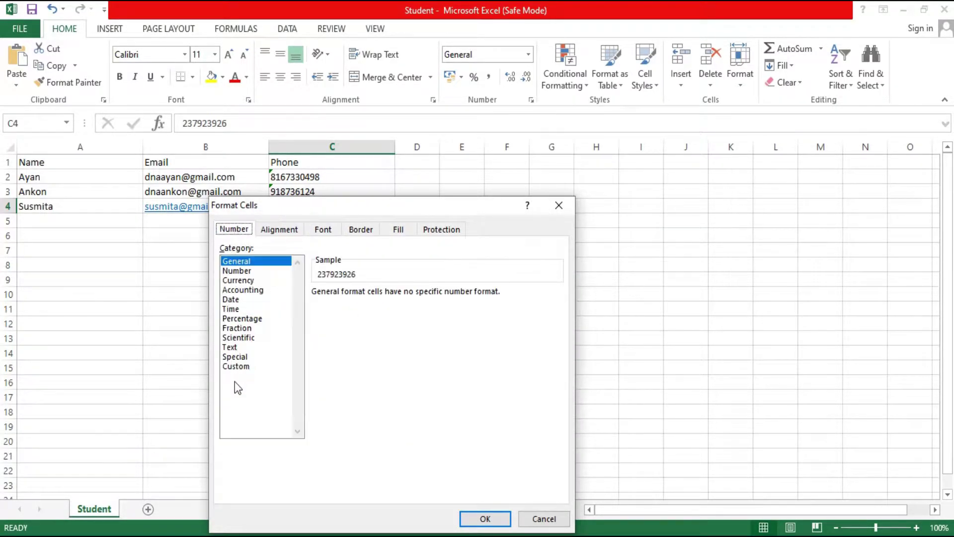
{"action": "left_click", "coordinate": [234, 347]}
{"action": "left_click", "coordinate": [486, 518]}
{"action": "left_click", "coordinate": [72, 222]}
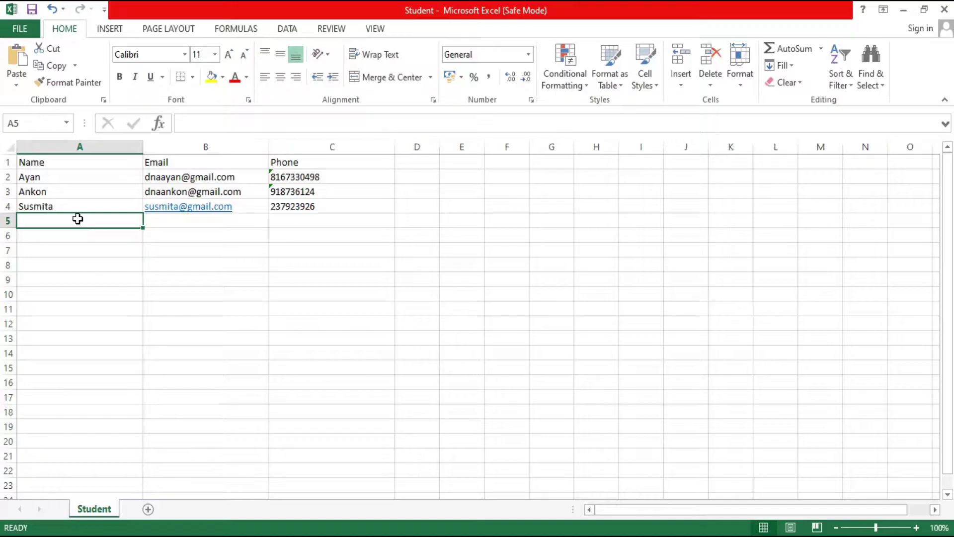
{"action": "type", "text": "Zicp"}
- Correct the row 5 student's name and enter their e-mail and phone number
{"action": "key", "text": "BackSpace"}
{"action": "type", "text": "o"}
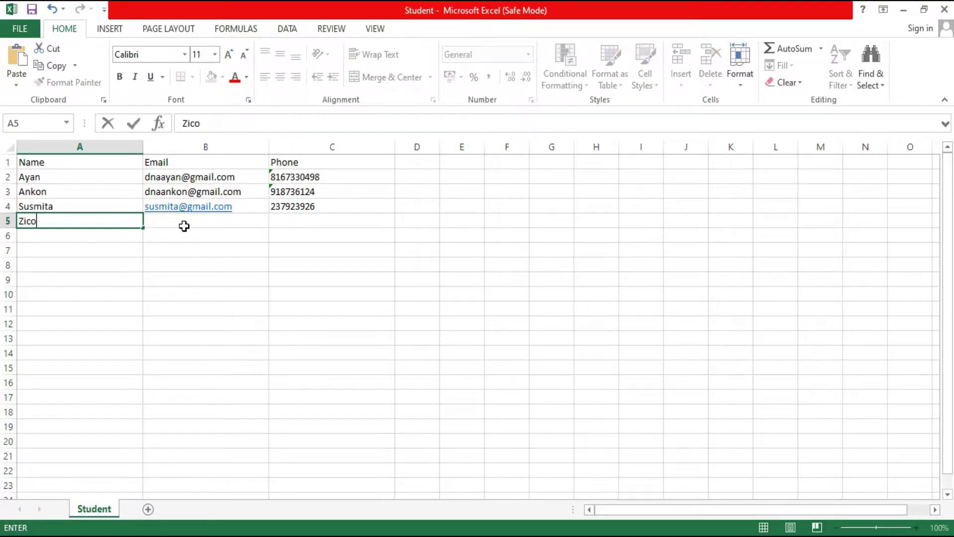
{"action": "left_click", "coordinate": [184, 226]}
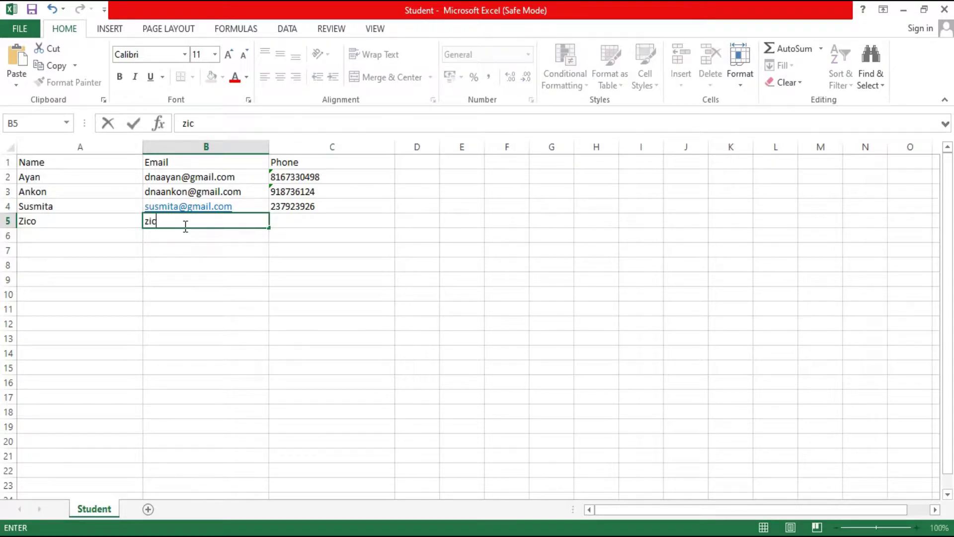
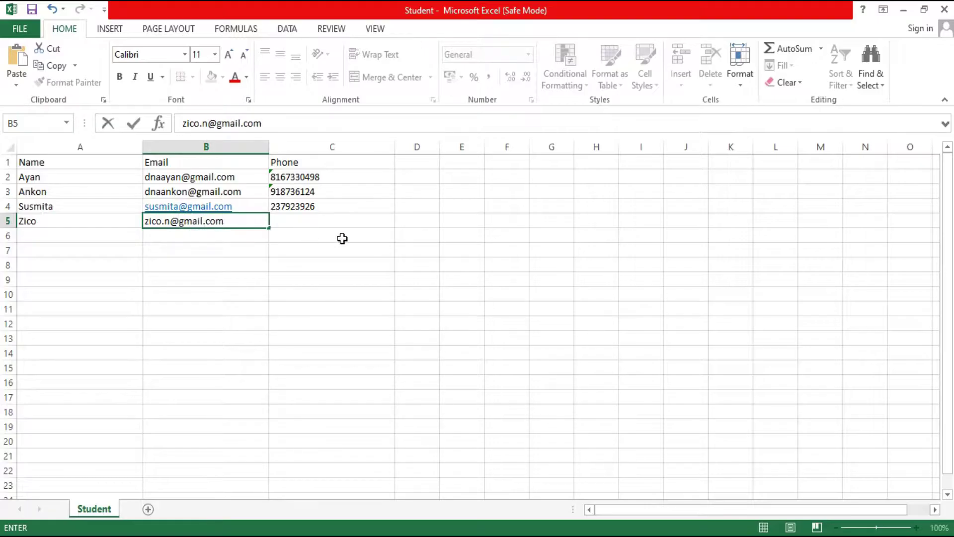
{"action": "left_click", "coordinate": [314, 218]}
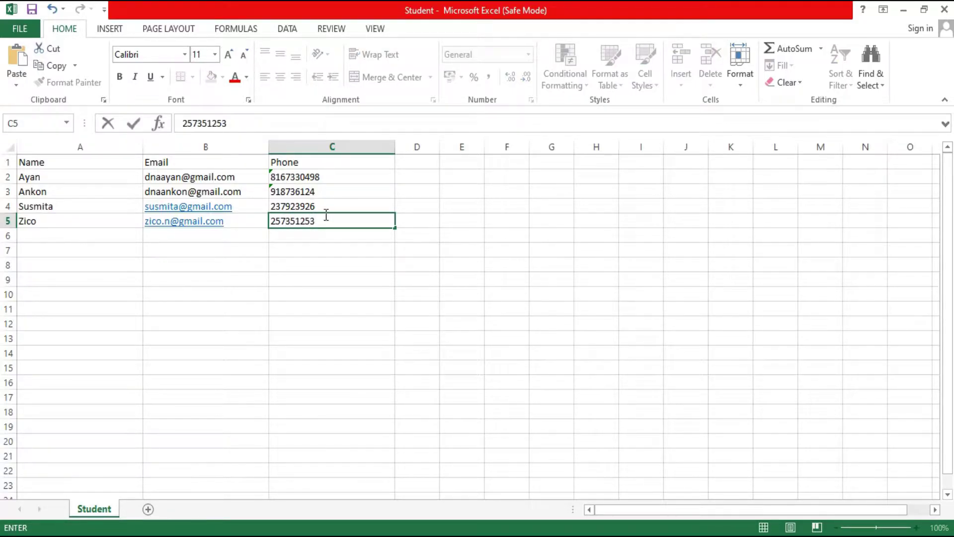
- Enter the row 6 student's name, e-mail and phone number, fixing a mistyped phone
{"action": "left_click", "coordinate": [40, 236]}
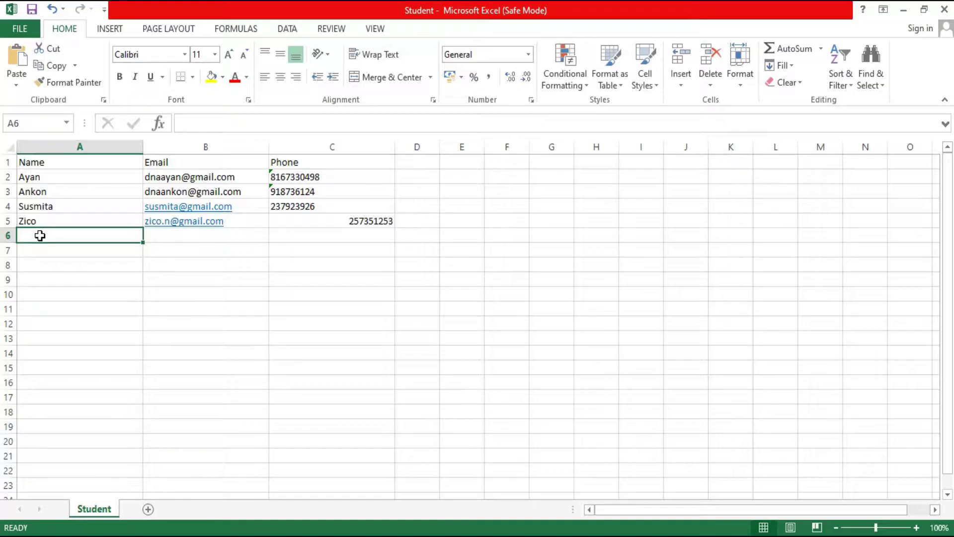
{"action": "type", "text": "mili"}
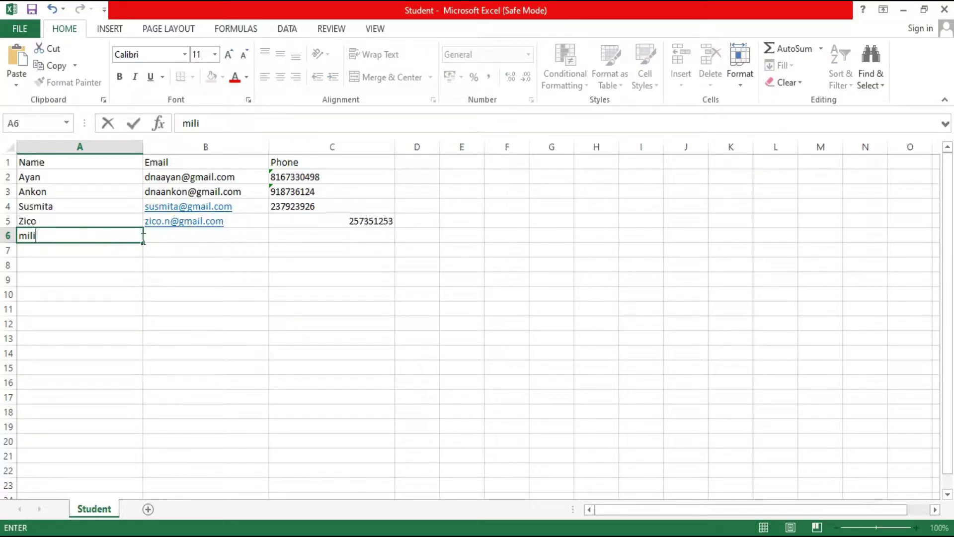
{"action": "left_click", "coordinate": [160, 236]}
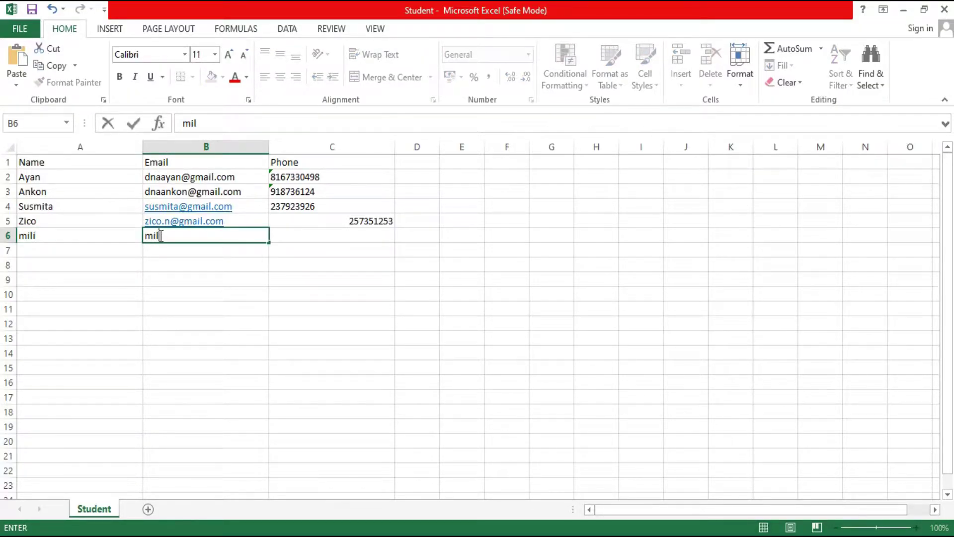
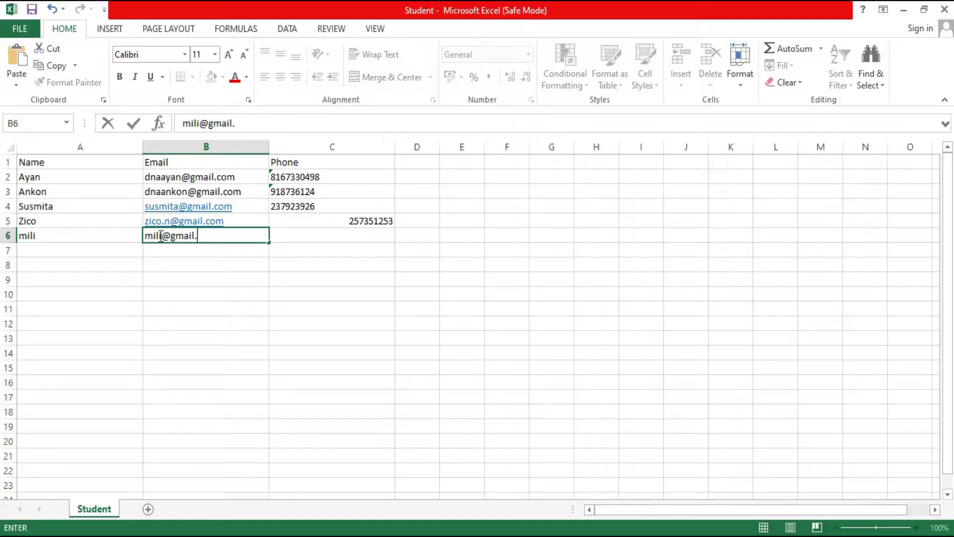
{"action": "left_click", "coordinate": [312, 243]}
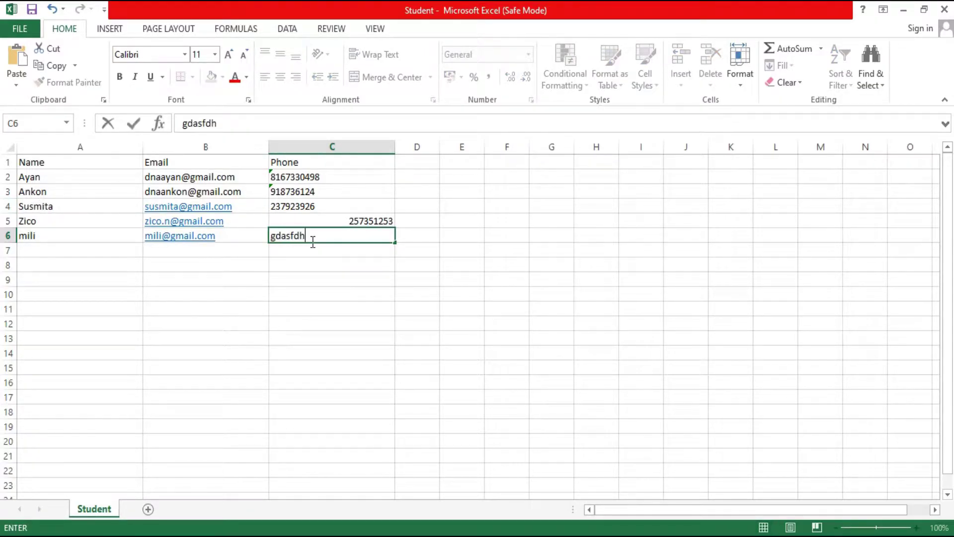
{"action": "key", "text": "BackSpace"}
{"action": "key", "text": "BackSpace"}
{"action": "key", "text": "BackSpace"}
{"action": "key", "text": "BackSpace"}
{"action": "key", "text": "BackSpace"}
{"action": "key", "text": "BackSpace"}
{"action": "key", "text": "BackSpace"}
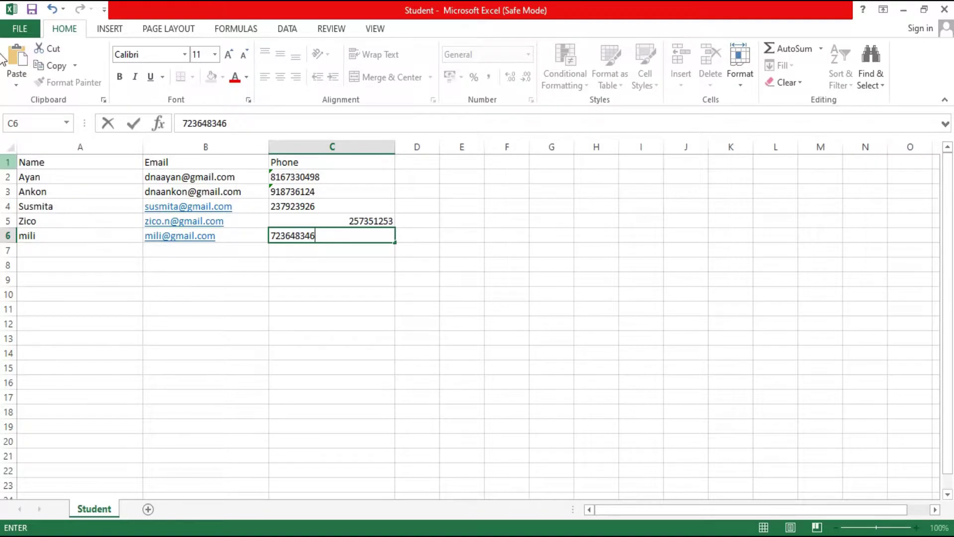
- Apply the Text number format to phone cells C5 and C6 through Format Cells
{"action": "left_click", "coordinate": [286, 223]}
{"action": "right_click", "coordinate": [287, 223]}
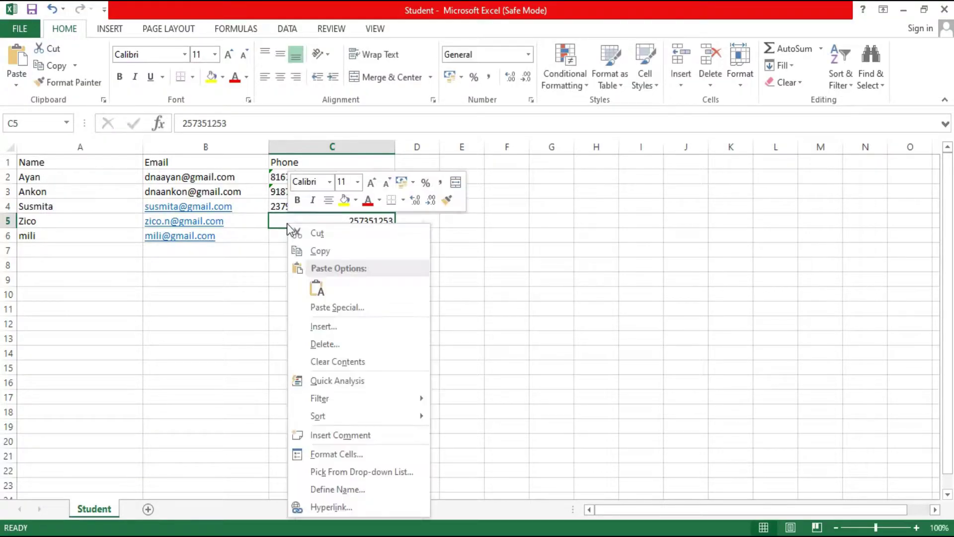
{"action": "left_click", "coordinate": [330, 454]}
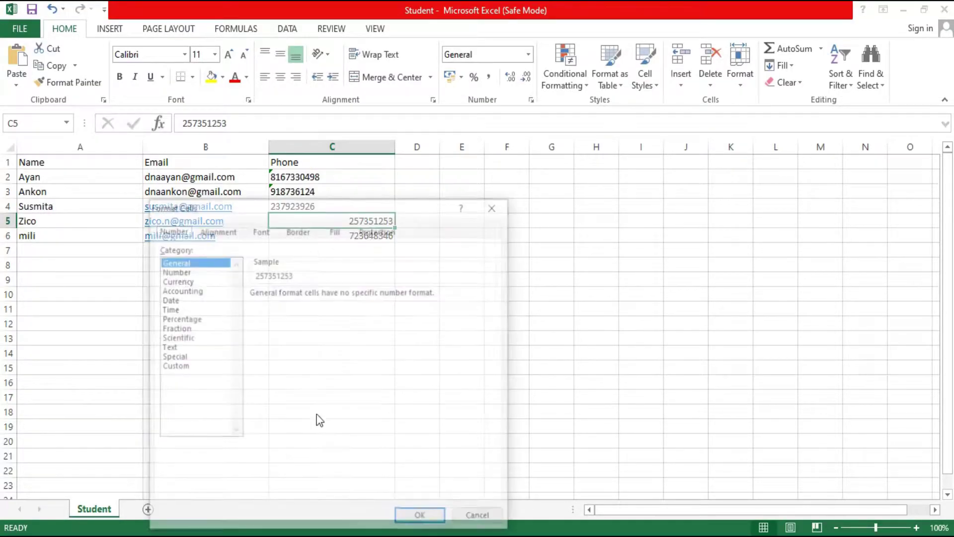
{"action": "left_click", "coordinate": [172, 348]}
{"action": "left_click", "coordinate": [421, 518]}
{"action": "left_click", "coordinate": [340, 237]}
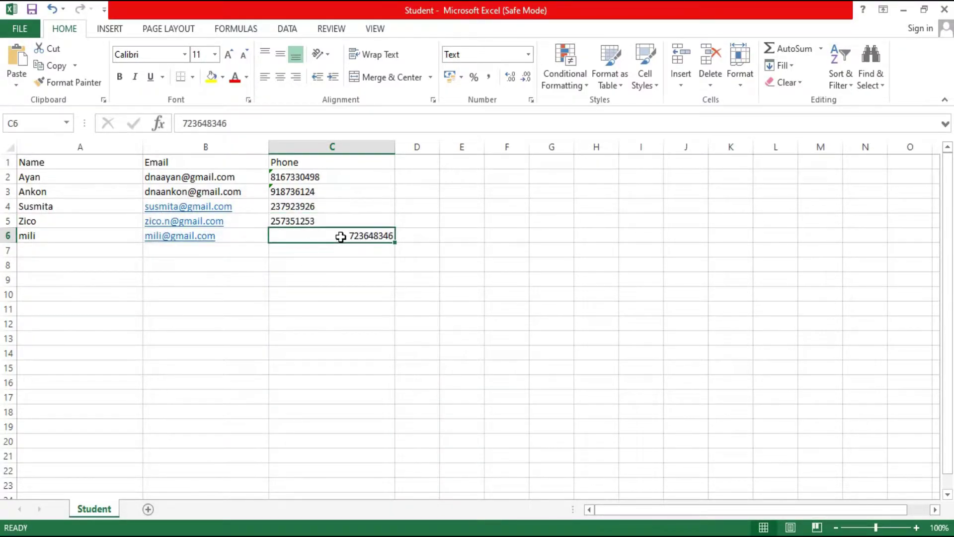
{"action": "right_click", "coordinate": [341, 237]}
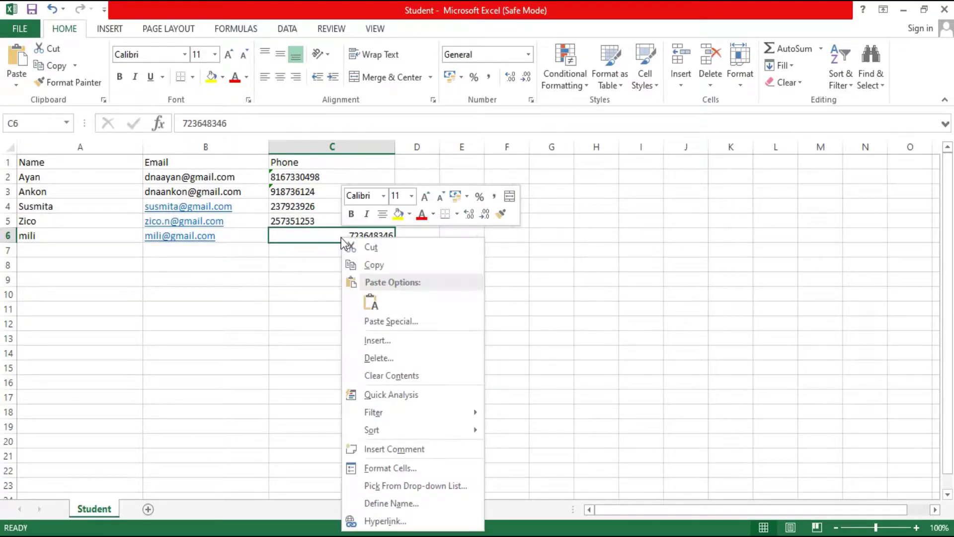
{"action": "left_click", "coordinate": [386, 469]}
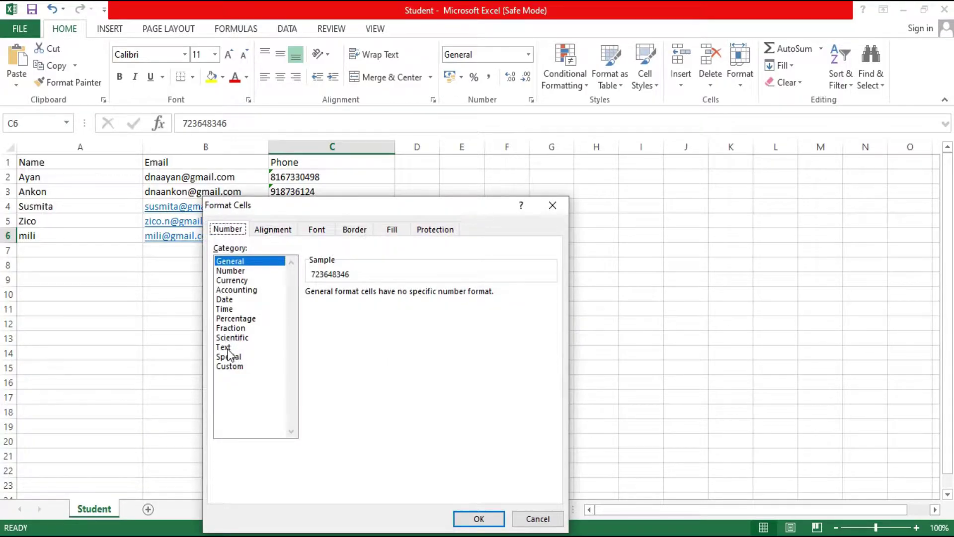
{"action": "left_click", "coordinate": [224, 347]}
{"action": "left_click", "coordinate": [484, 521]}
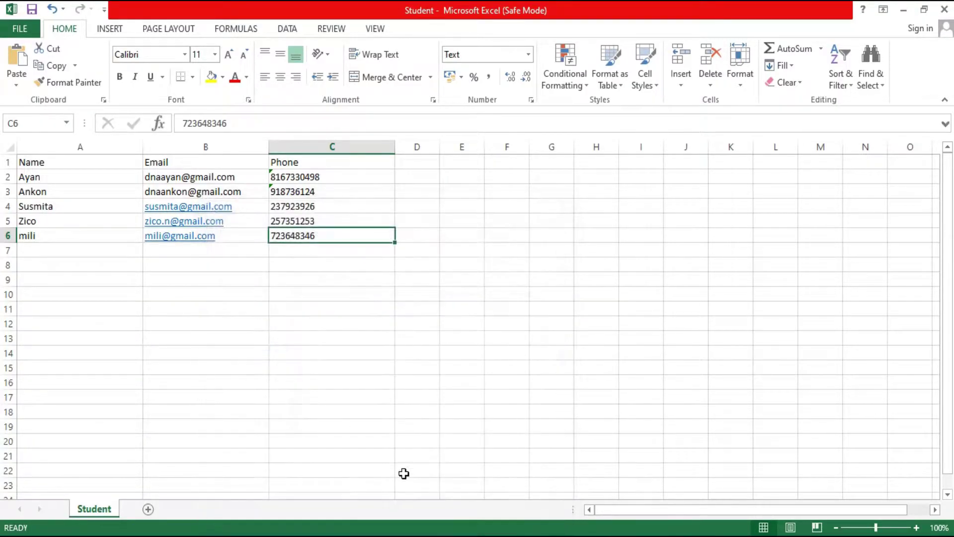
{"action": "left_click", "coordinate": [311, 254]}
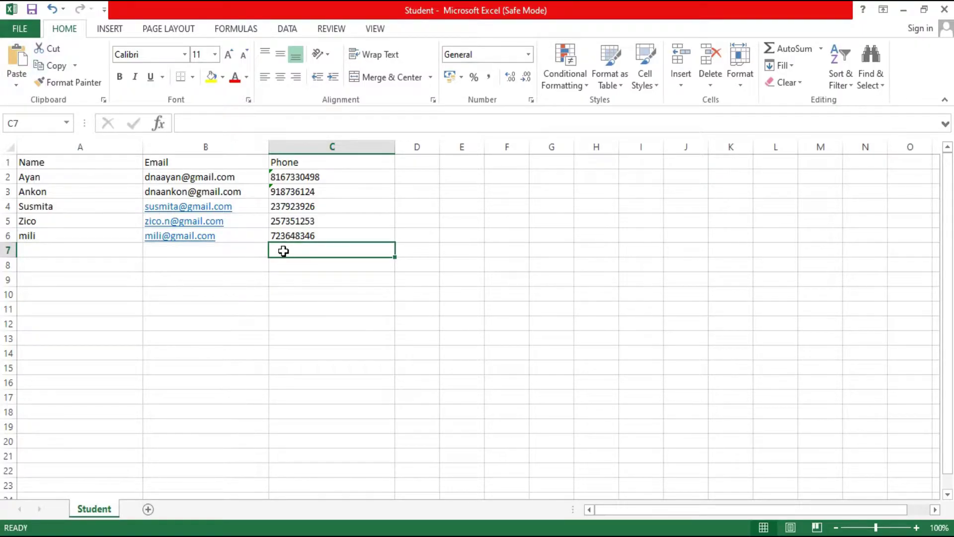
{"action": "type", "text": "no"}
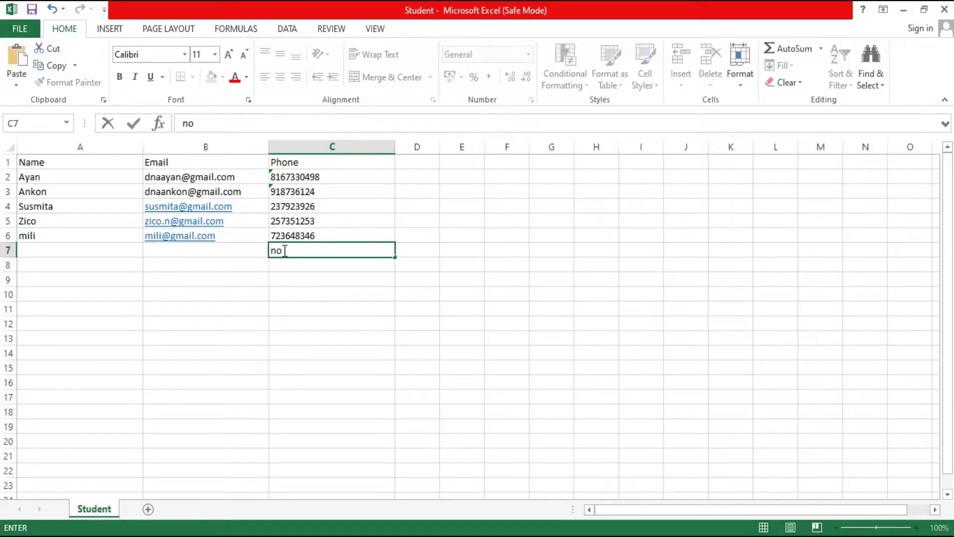
{"action": "type", "text": "w you need to save this file "}
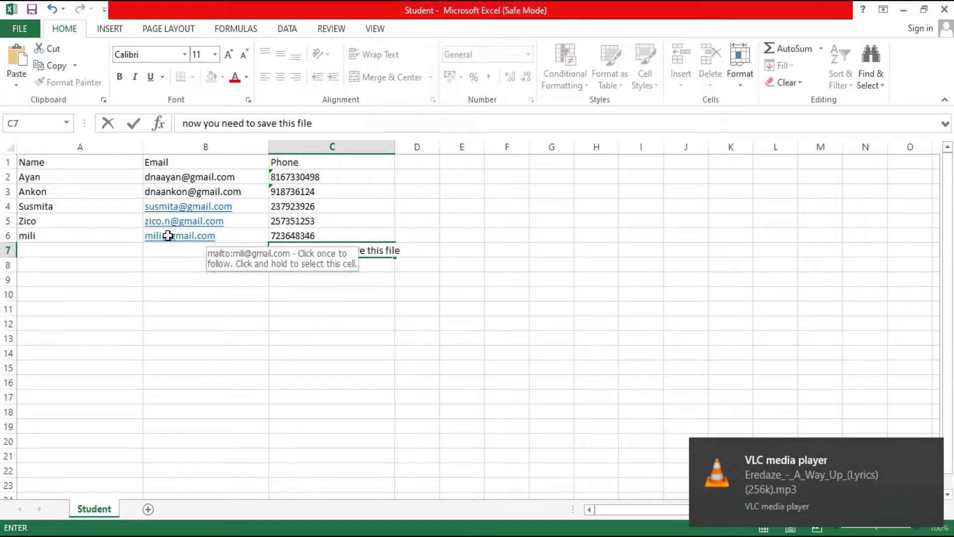
{"action": "type", "text": "in excel"}
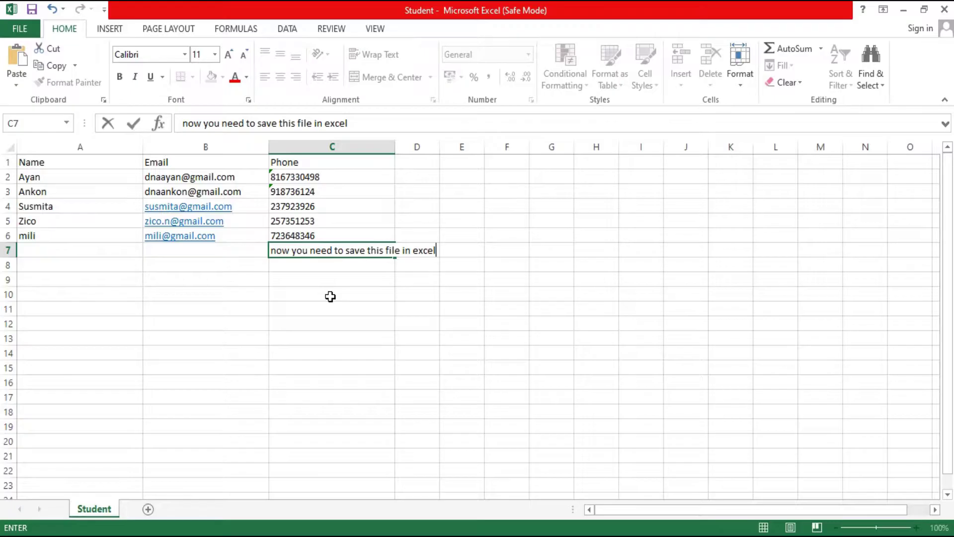
{"action": "type", "text": " form"}
{"action": "type", "text": "at in "}
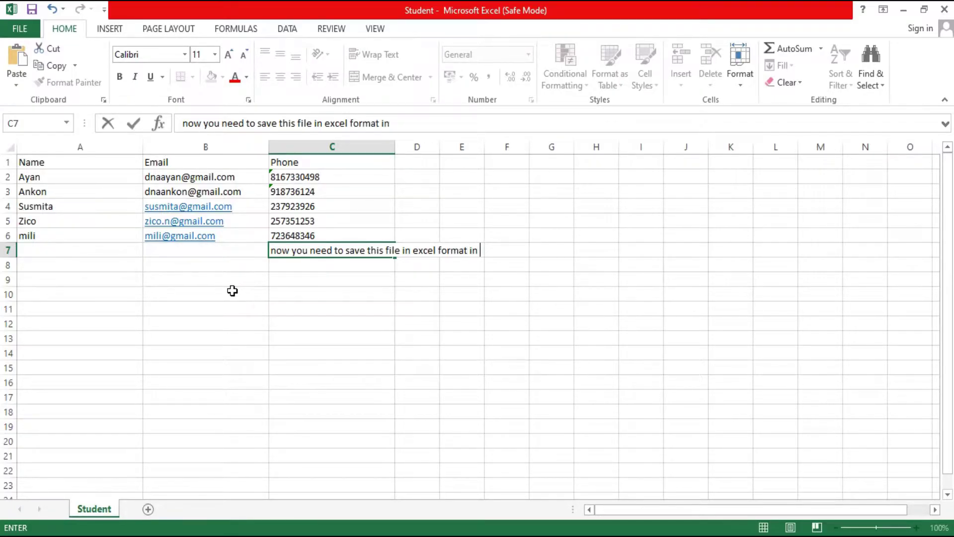
{"action": "type", "text": "foile location"}
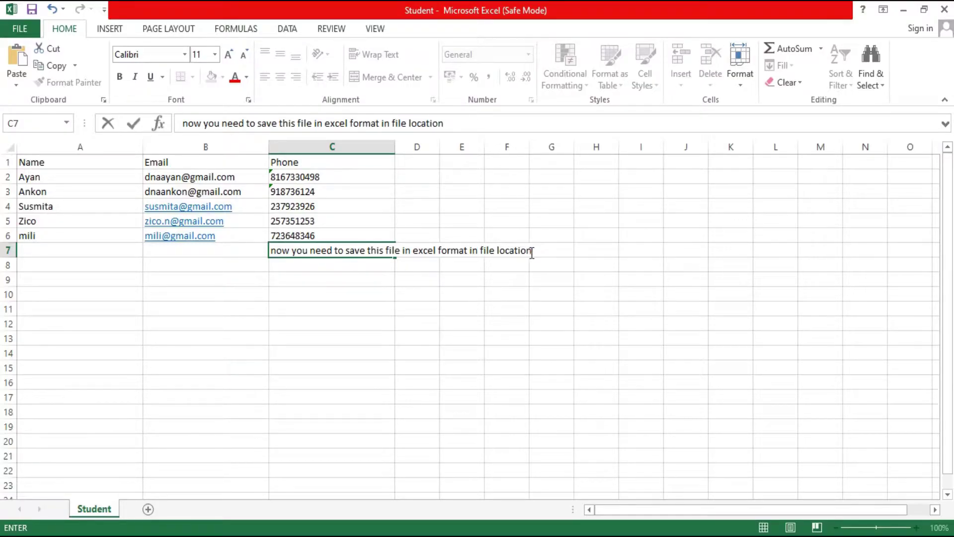
{"action": "left_click", "coordinate": [300, 252], "text": "shift"}
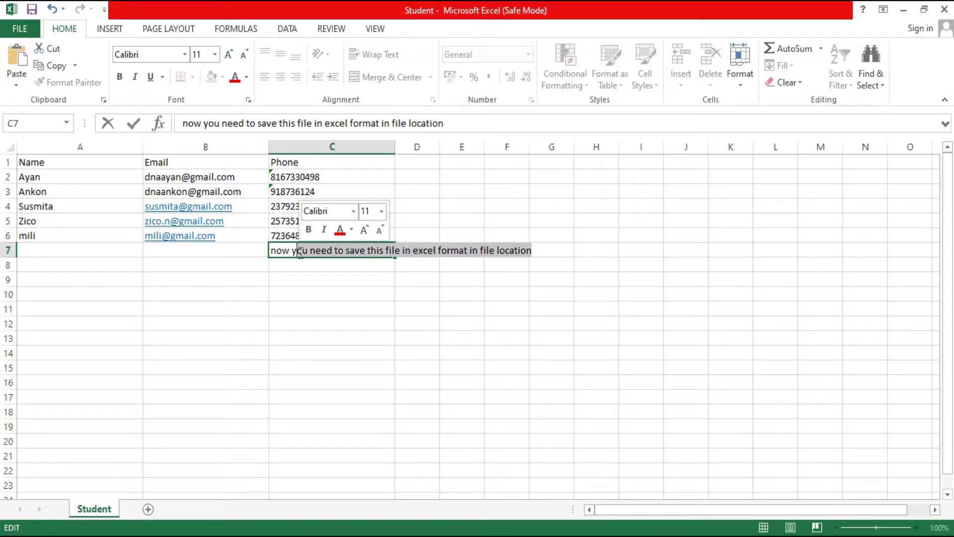
{"action": "key", "text": "Delete"}
{"action": "key", "text": "BackSpace"}
{"action": "key", "text": "BackSpace"}
{"action": "key", "text": "BackSpace"}
{"action": "left_click", "coordinate": [247, 252]}
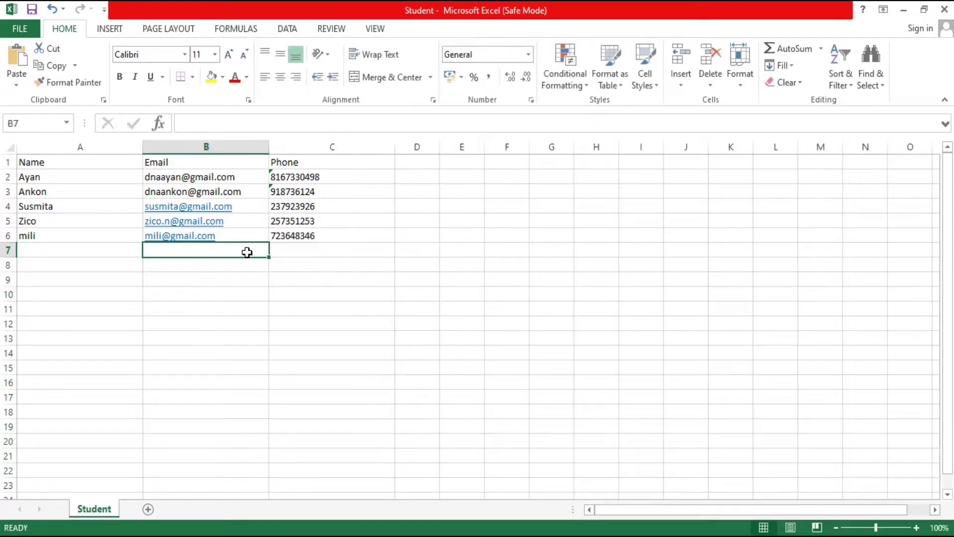
- Save the workbook as Student in E:\workspace, replacing the existing Student.xlsx
{"action": "left_click", "coordinate": [11, 12]}
{"action": "left_click", "coordinate": [54, 190]}
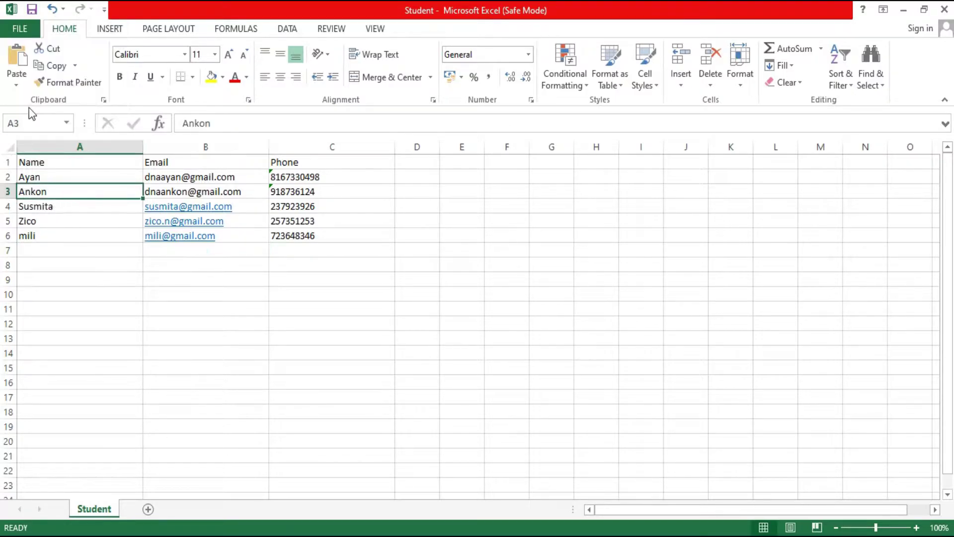
{"action": "left_click", "coordinate": [21, 30]}
{"action": "left_click", "coordinate": [34, 175]}
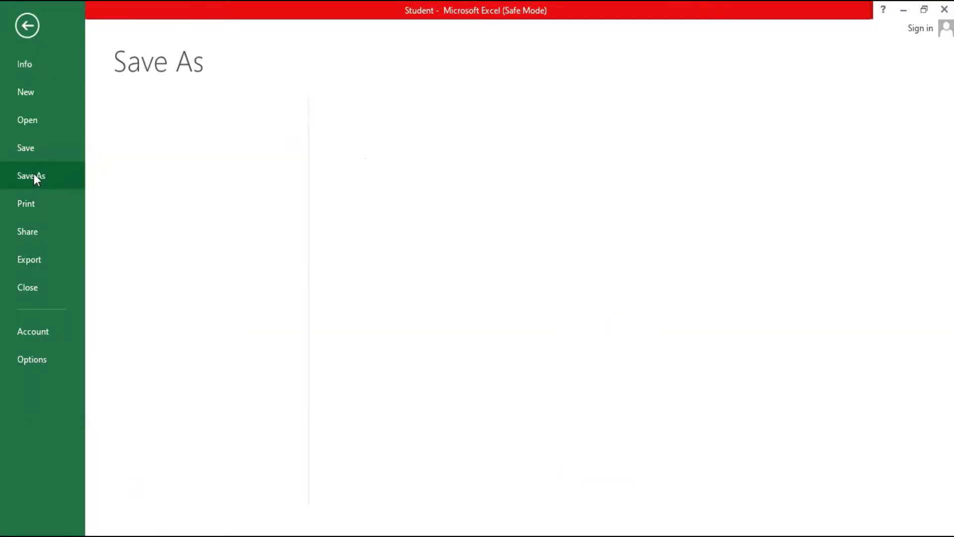
{"action": "left_click", "coordinate": [371, 243]}
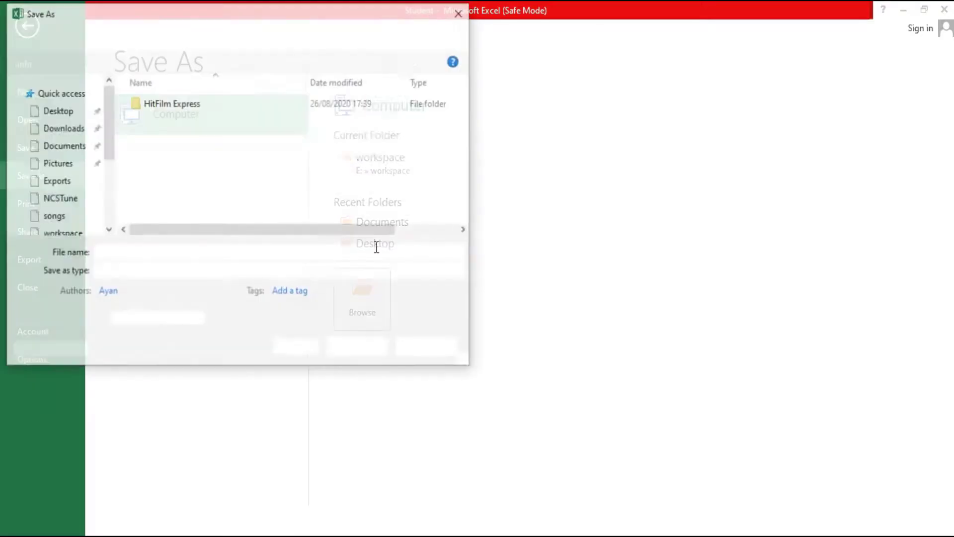
{"action": "scroll", "coordinate": [59, 192], "scroll_direction": "down", "scroll_amount": 2}
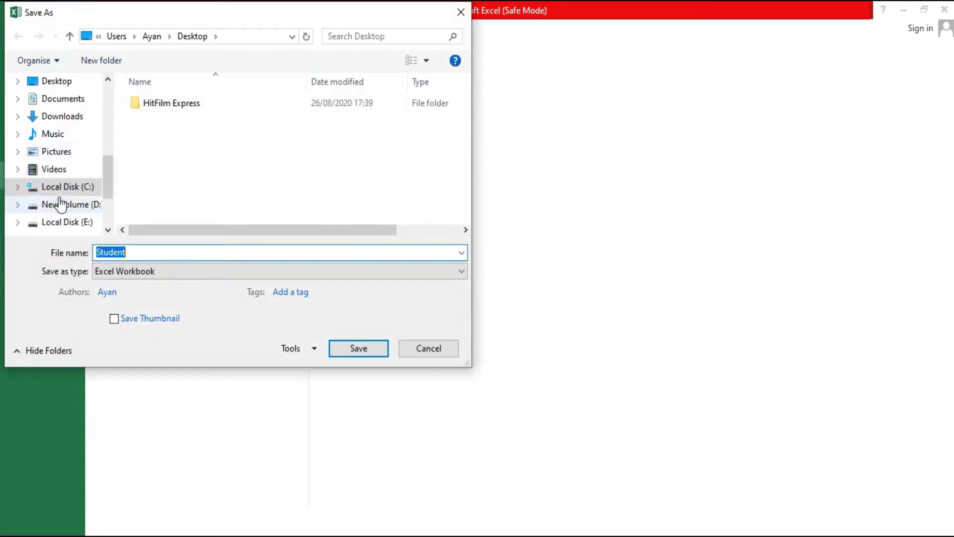
{"action": "left_click", "coordinate": [73, 210]}
{"action": "scroll", "coordinate": [225, 189], "scroll_direction": "down", "scroll_amount": 1}
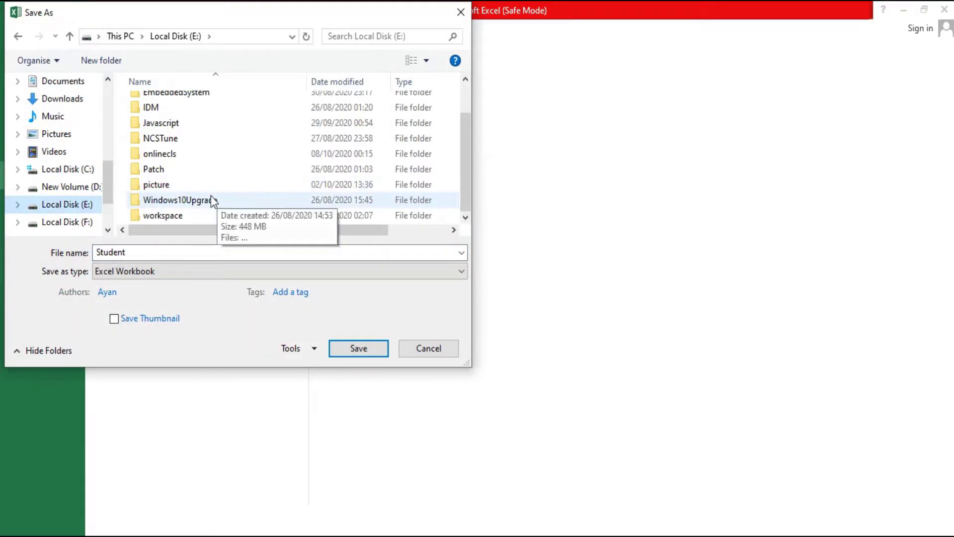
{"action": "left_click", "coordinate": [174, 213]}
{"action": "double_click", "coordinate": [173, 215]}
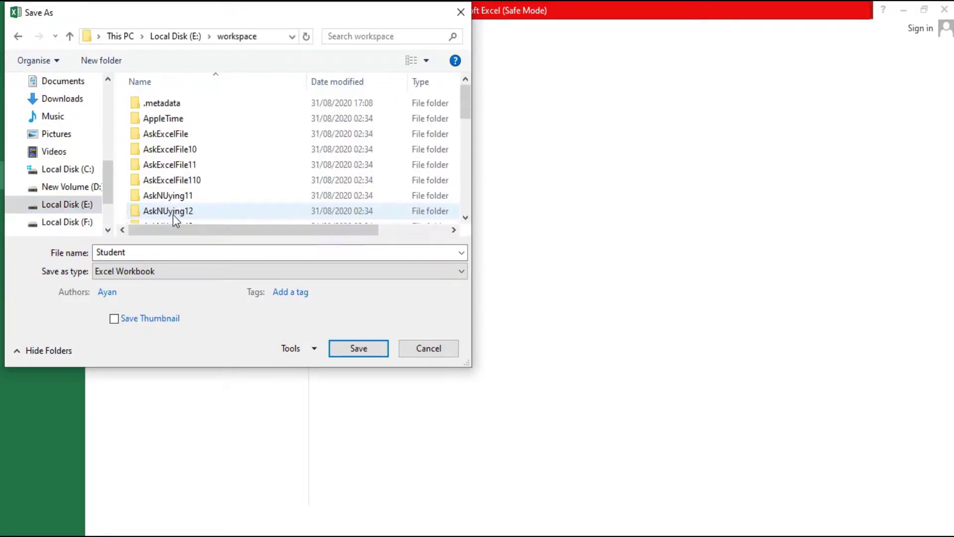
{"action": "scroll", "coordinate": [186, 211], "scroll_direction": "down", "scroll_amount": 10}
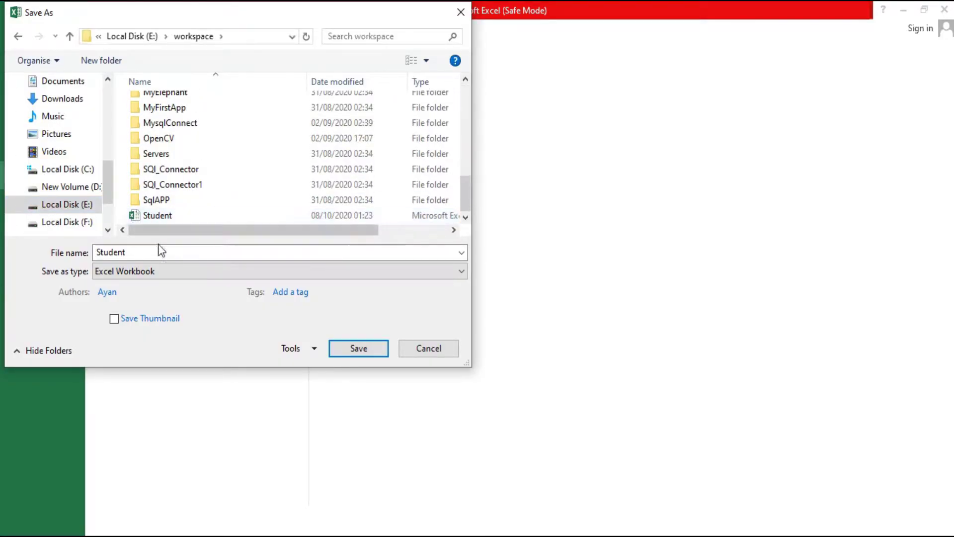
{"action": "left_click", "coordinate": [367, 350]}
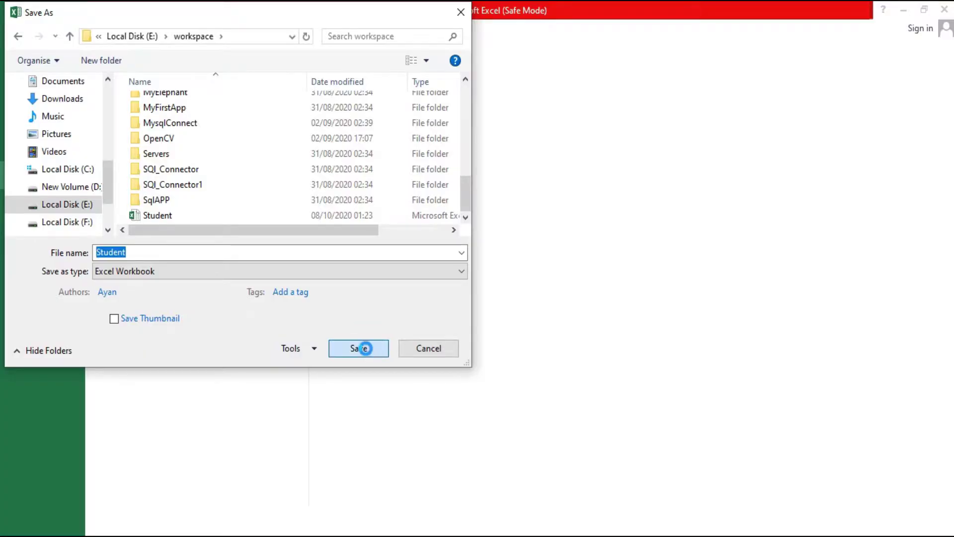
{"action": "left_click", "coordinate": [517, 280]}
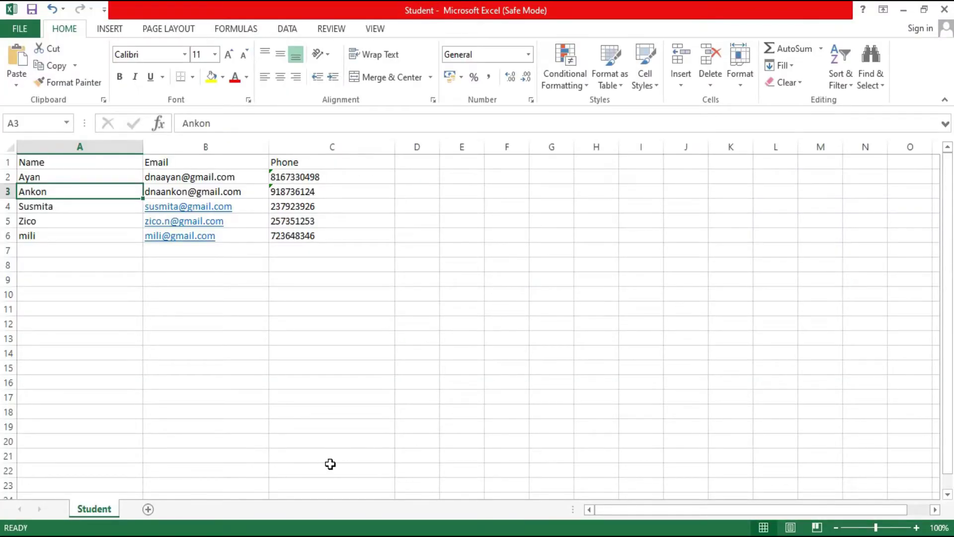
- Switch to Eclipse and launch the New Maven Project wizard from File > New
{"action": "left_click", "coordinate": [498, 536]}
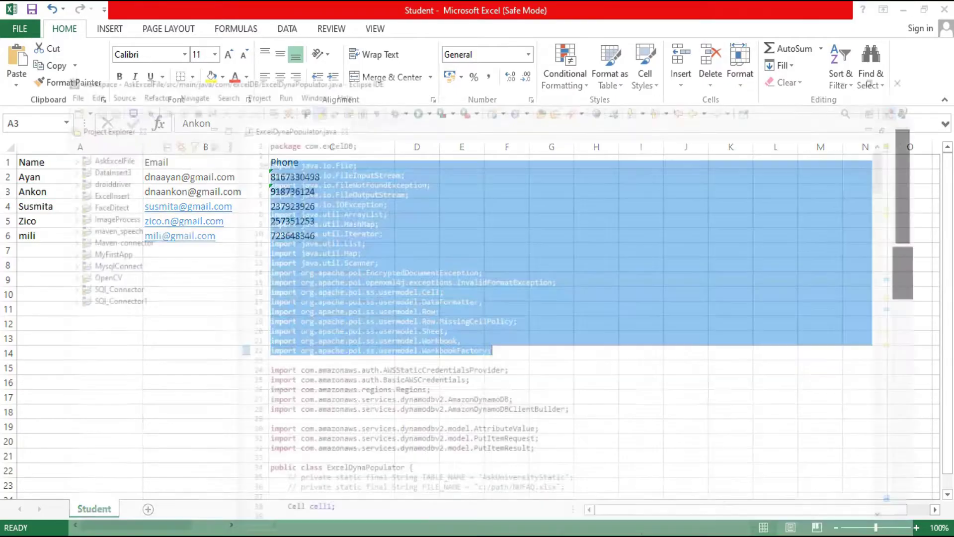
{"action": "left_click", "coordinate": [383, 179]}
{"action": "left_click", "coordinate": [14, 28]}
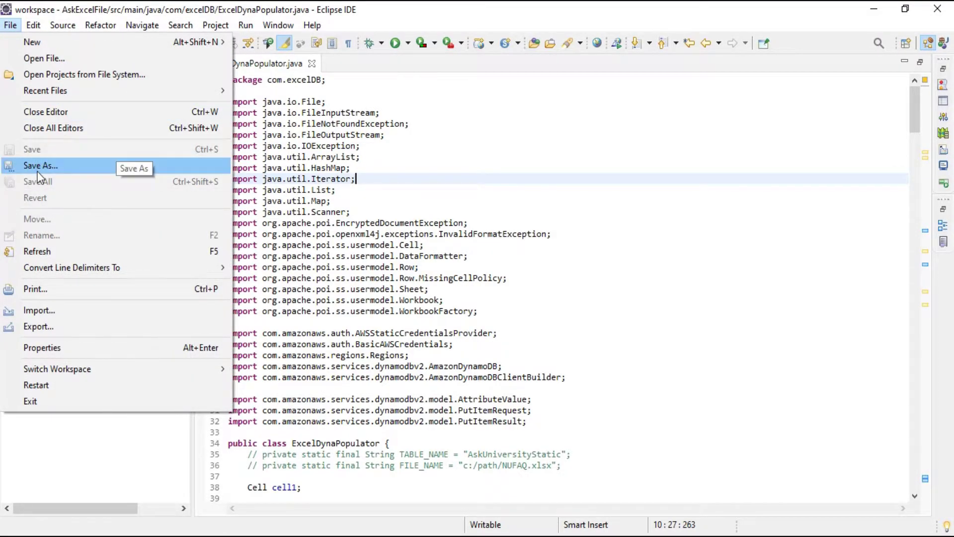
{"action": "mouse_move", "coordinate": [222, 42]}
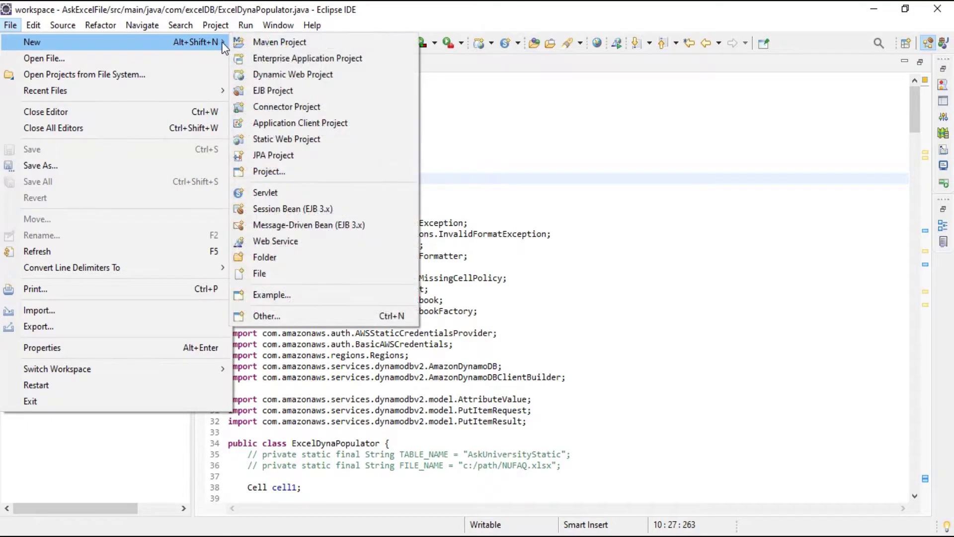
{"action": "left_click", "coordinate": [295, 43]}
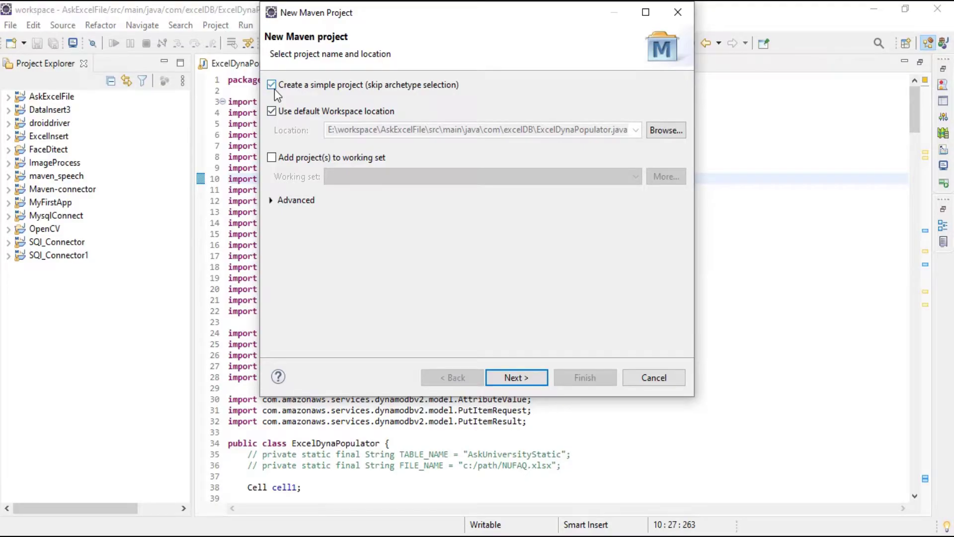
- Browse to E:\workspace as the project location, re-tick default workspace location, and continue
{"action": "left_click", "coordinate": [663, 130]}
{"action": "scroll", "coordinate": [350, 267], "scroll_direction": "down", "scroll_amount": 5}
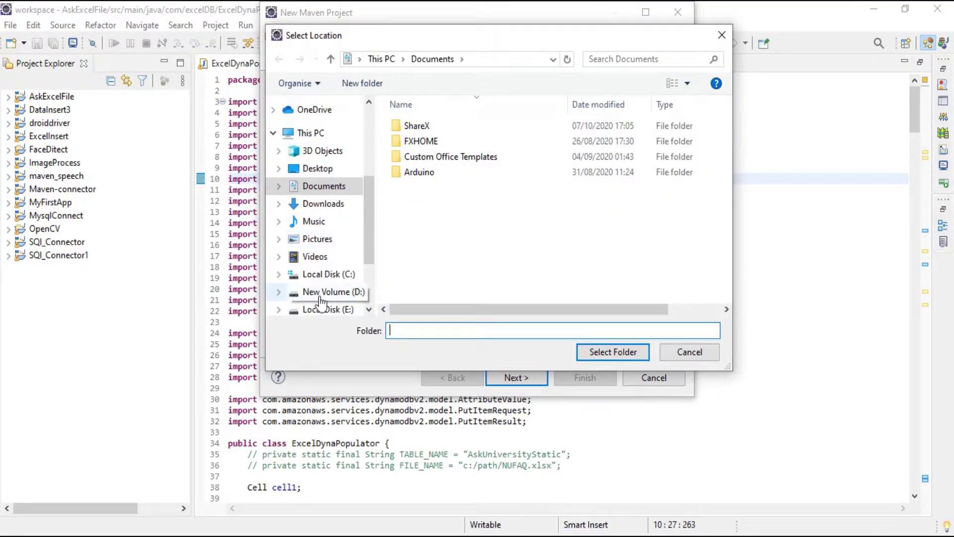
{"action": "left_click", "coordinate": [320, 308]}
{"action": "scroll", "coordinate": [430, 255], "scroll_direction": "right", "scroll_amount": 2}
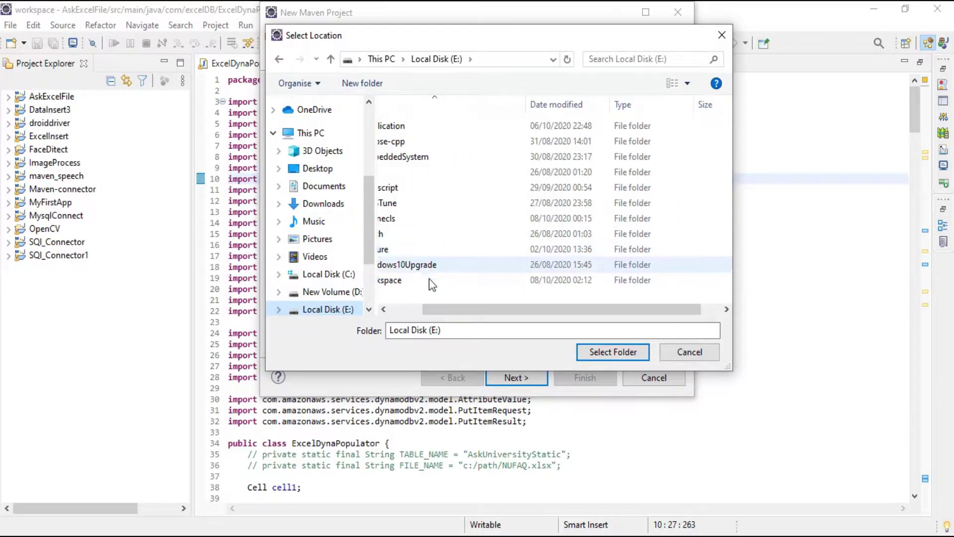
{"action": "scroll", "coordinate": [429, 285], "scroll_direction": "left", "scroll_amount": 2}
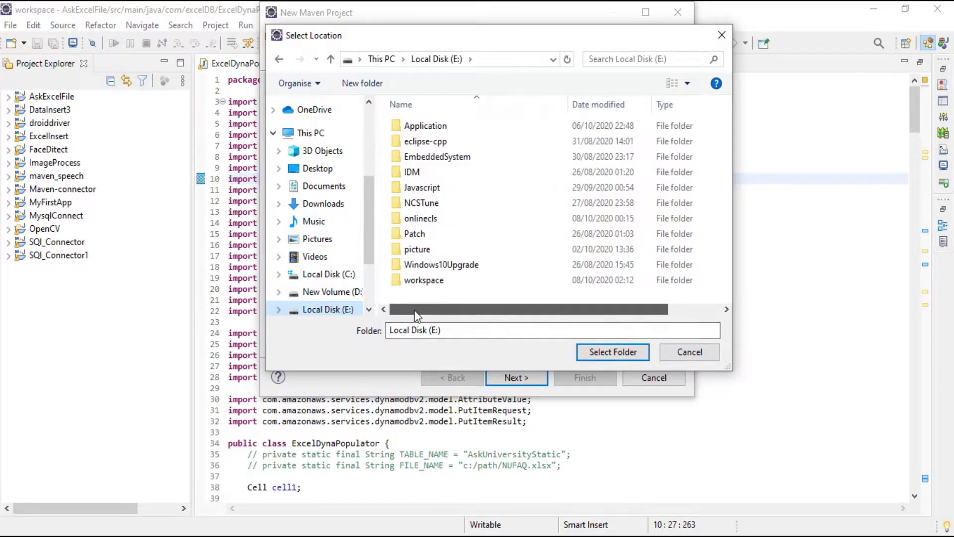
{"action": "left_click", "coordinate": [424, 281]}
{"action": "left_click", "coordinate": [610, 353]}
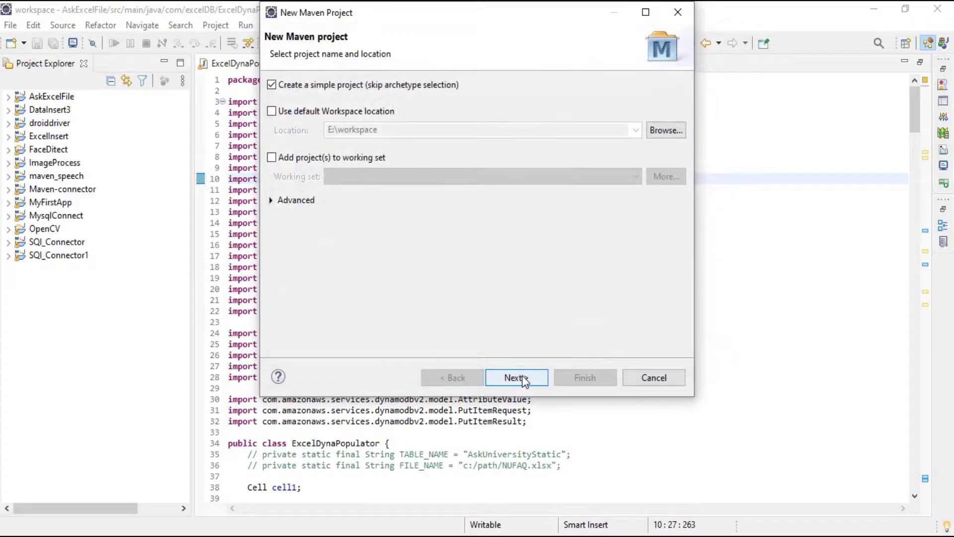
{"action": "left_click", "coordinate": [272, 111]}
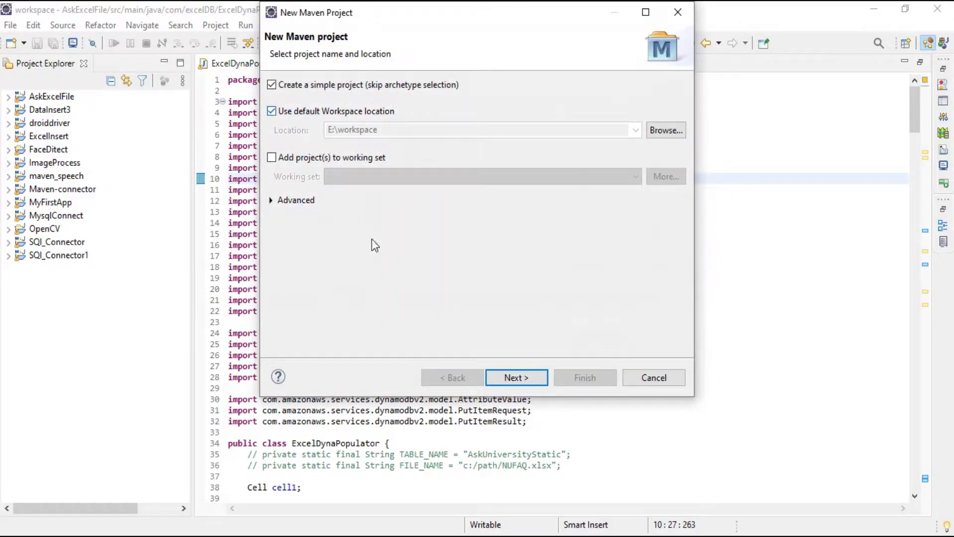
{"action": "left_click", "coordinate": [505, 377]}
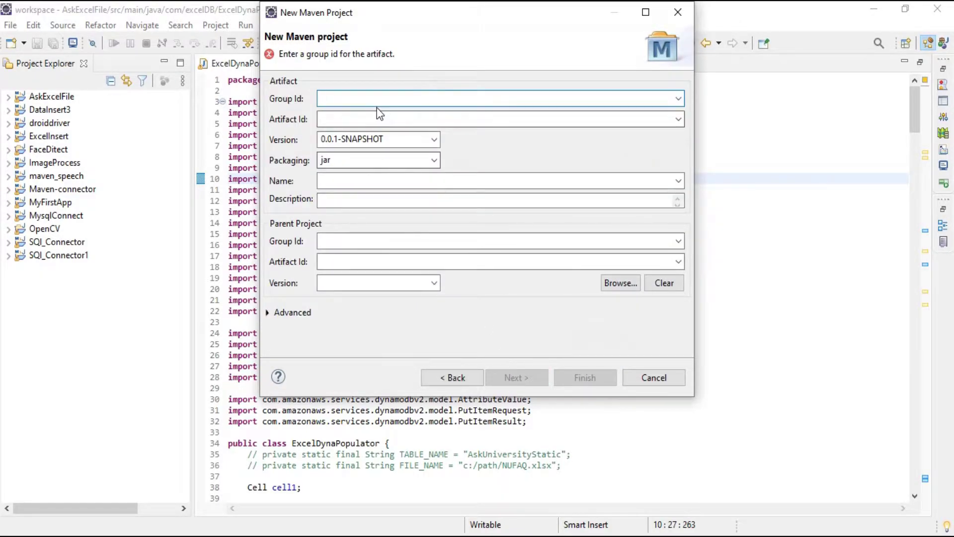
- Enter Group Id com.spreadExcel.Dynamo and begin the Artifact Id with 'Excel'
{"action": "type", "text": "com"}
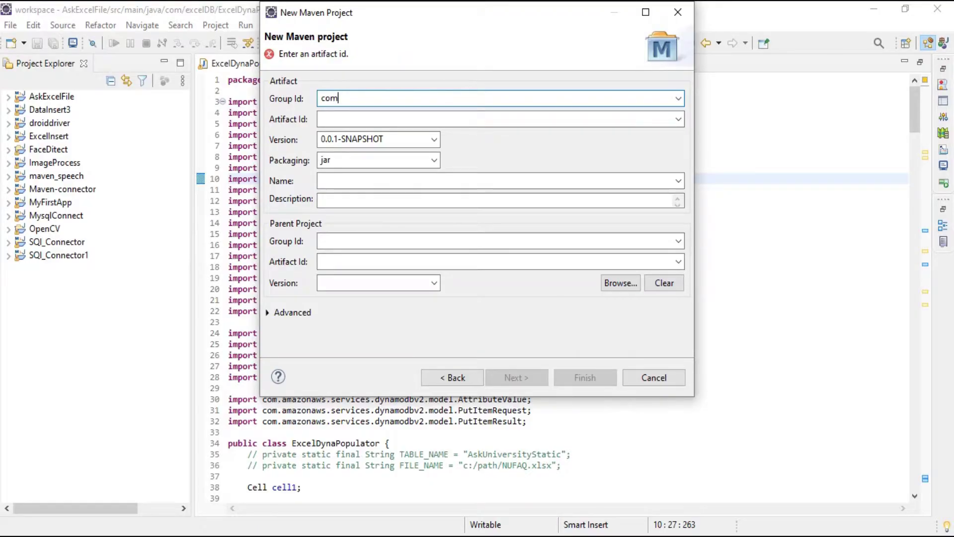
{"action": "type", "text": "."}
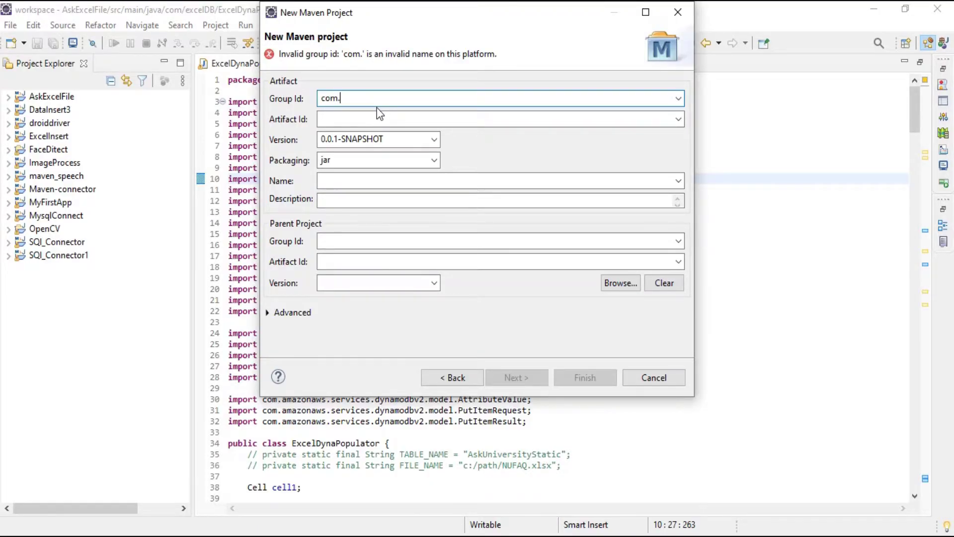
{"action": "type", "text": "spread"}
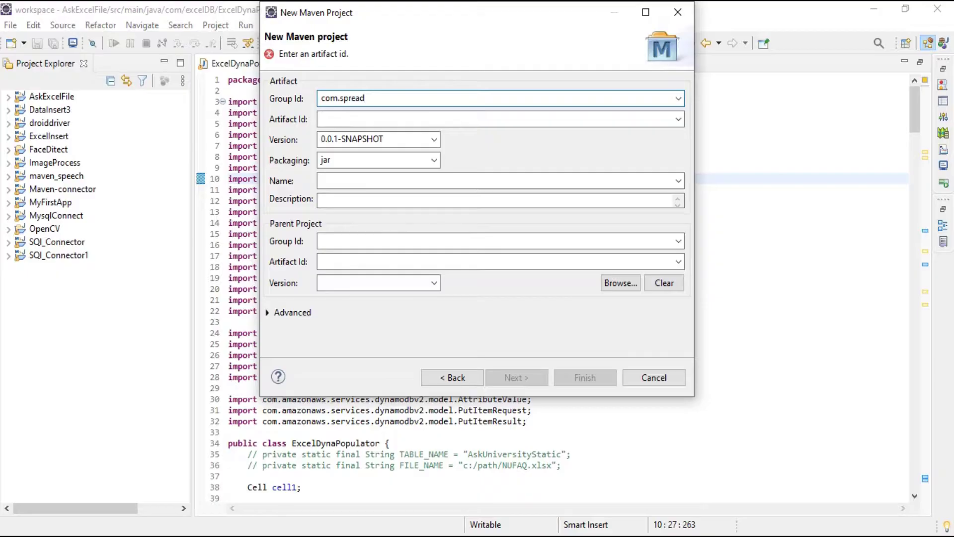
{"action": "type", "text": "Excel.Dynamo"}
{"action": "left_click", "coordinate": [398, 117]}
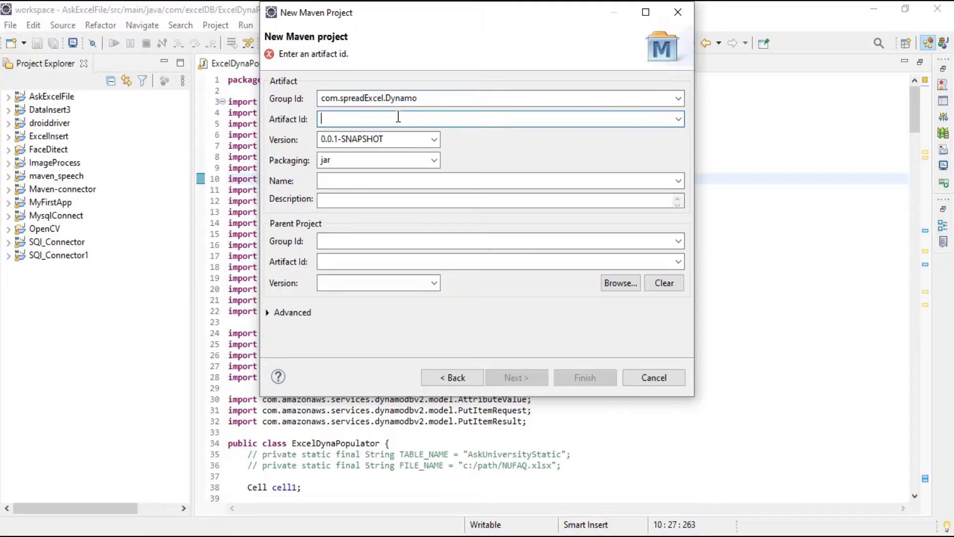
{"action": "type", "text": "Excel"}
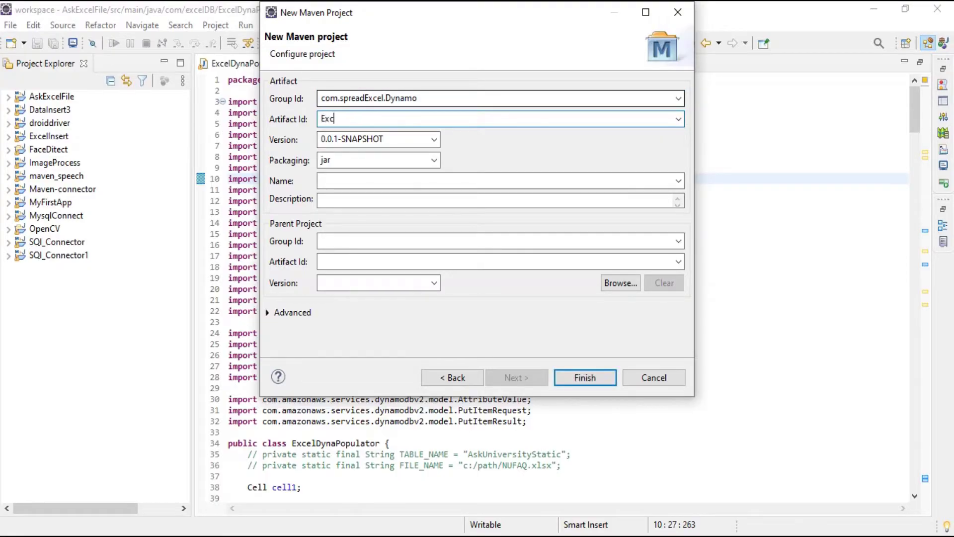